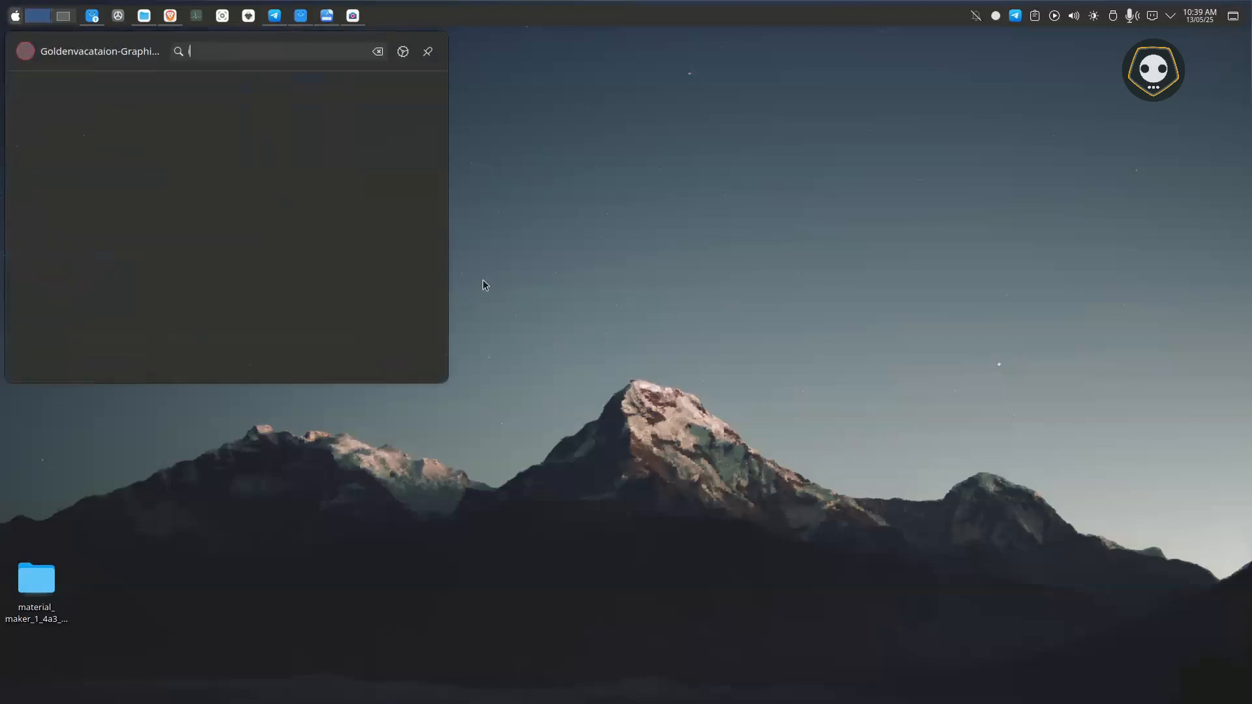
- Launch ISO Image Writer and load Rocky-9-Workstation-x86_64-latest.iso from Downloads as the image to write
type("iso")
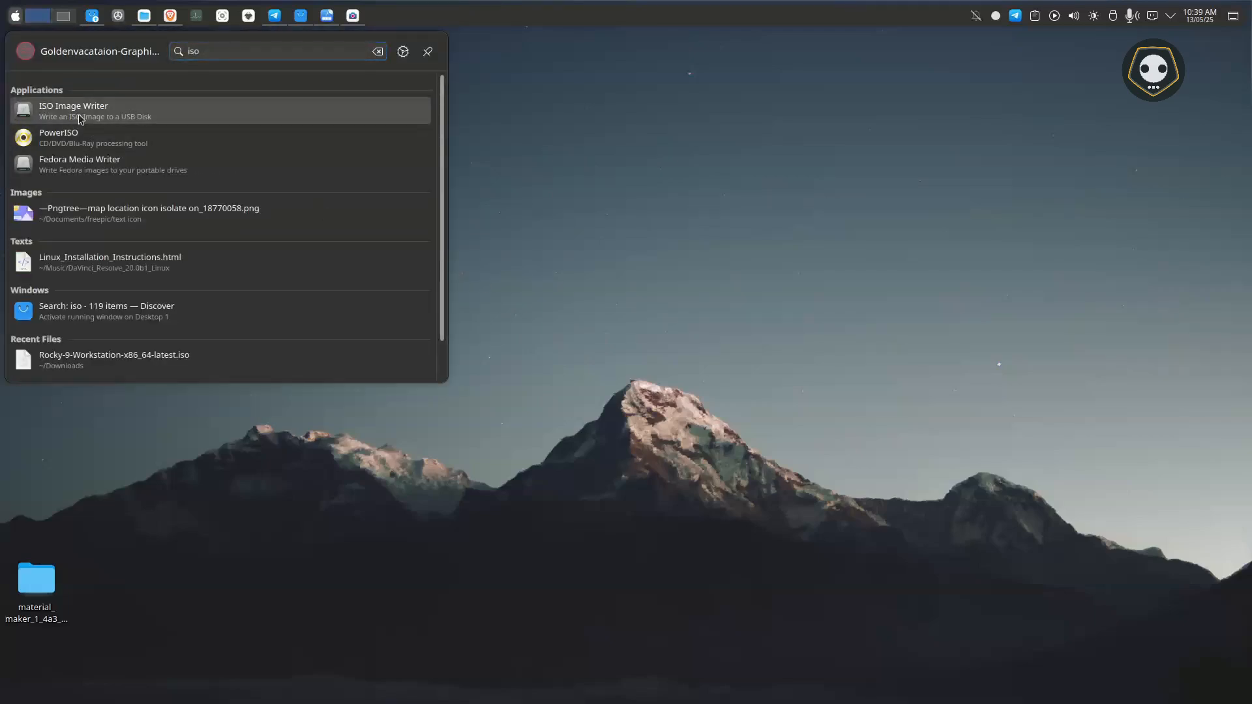
key("Return")
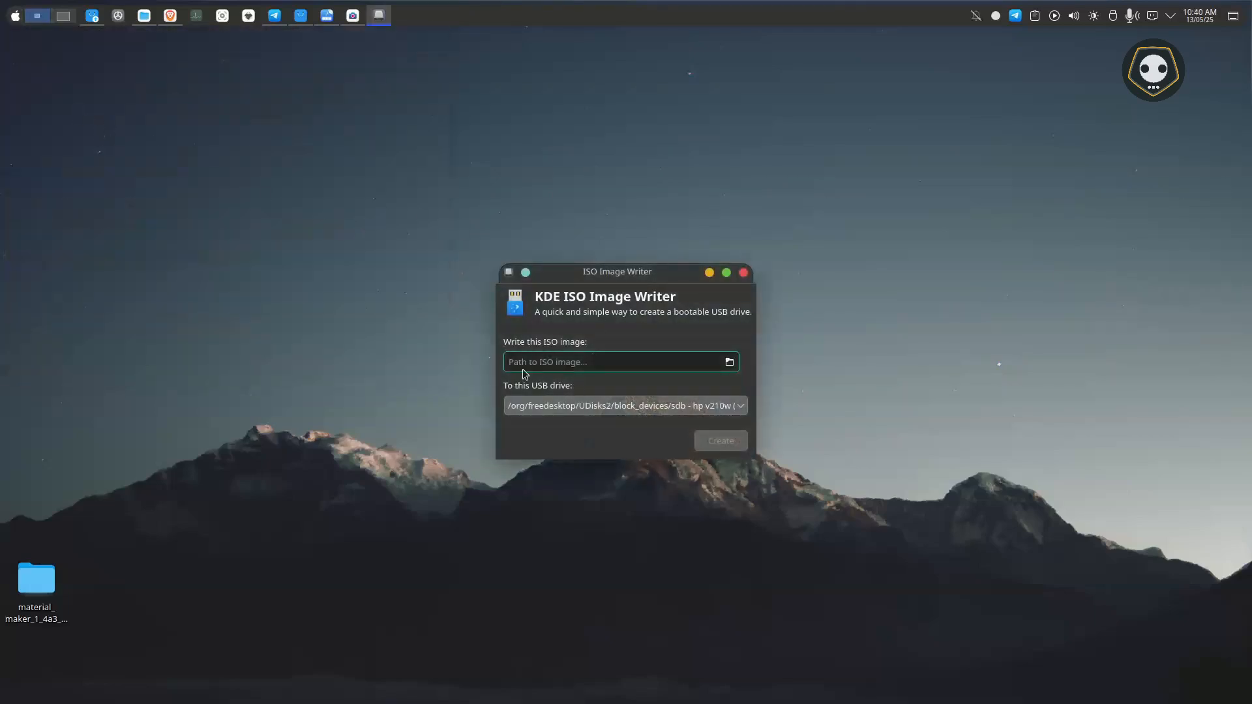
left_click(730, 362)
left_click(512, 271)
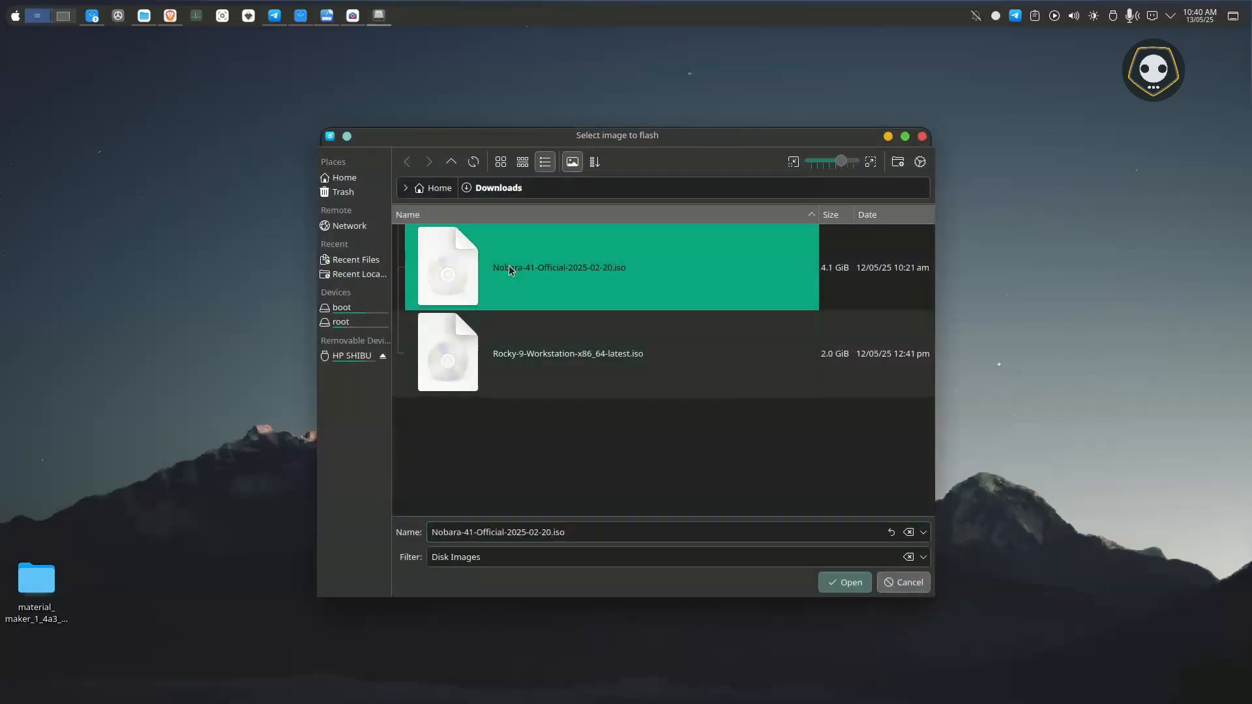
left_click(550, 358)
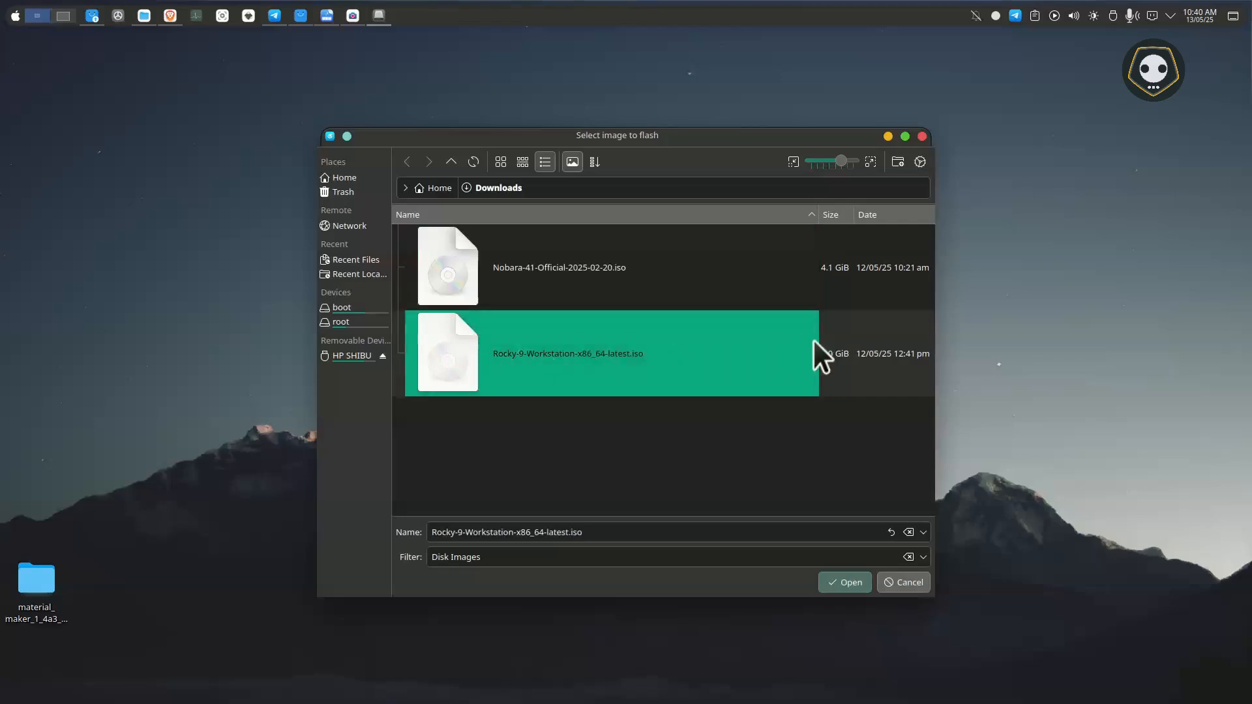
left_click(849, 582)
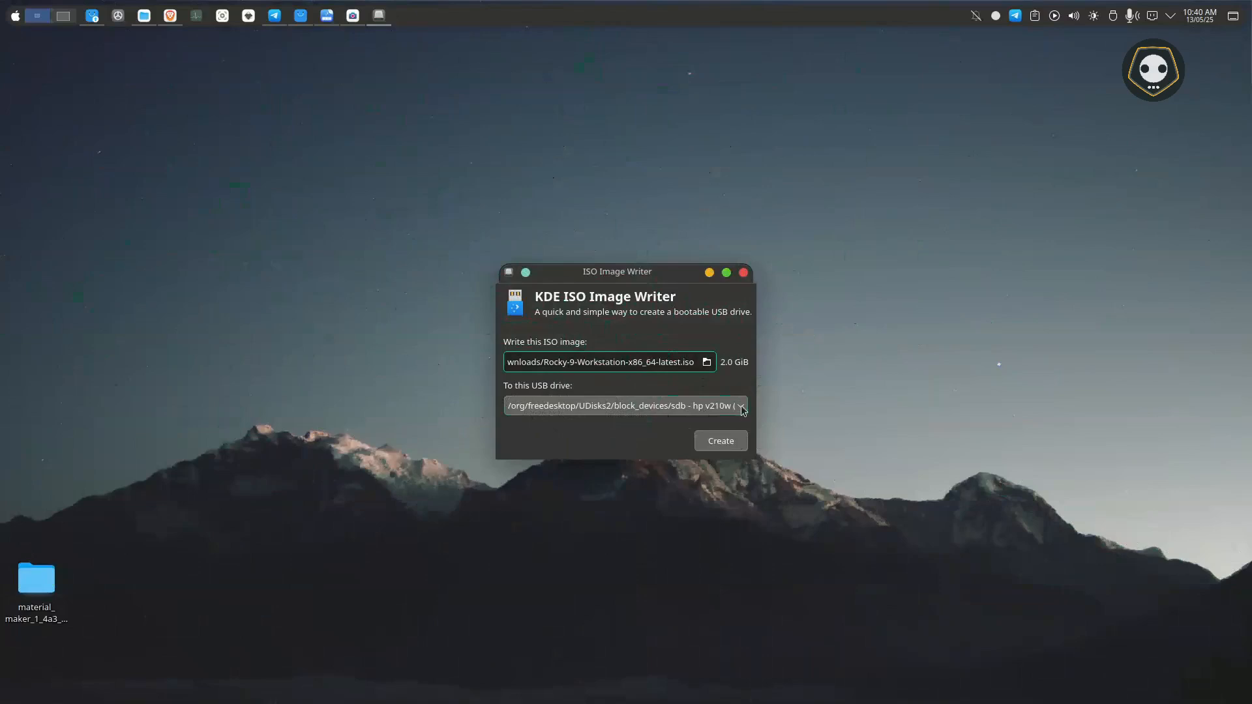
- Browse the contents of the removable HP USB drive in the Dolphin file manager, and close the file manager
right_click(143, 20)
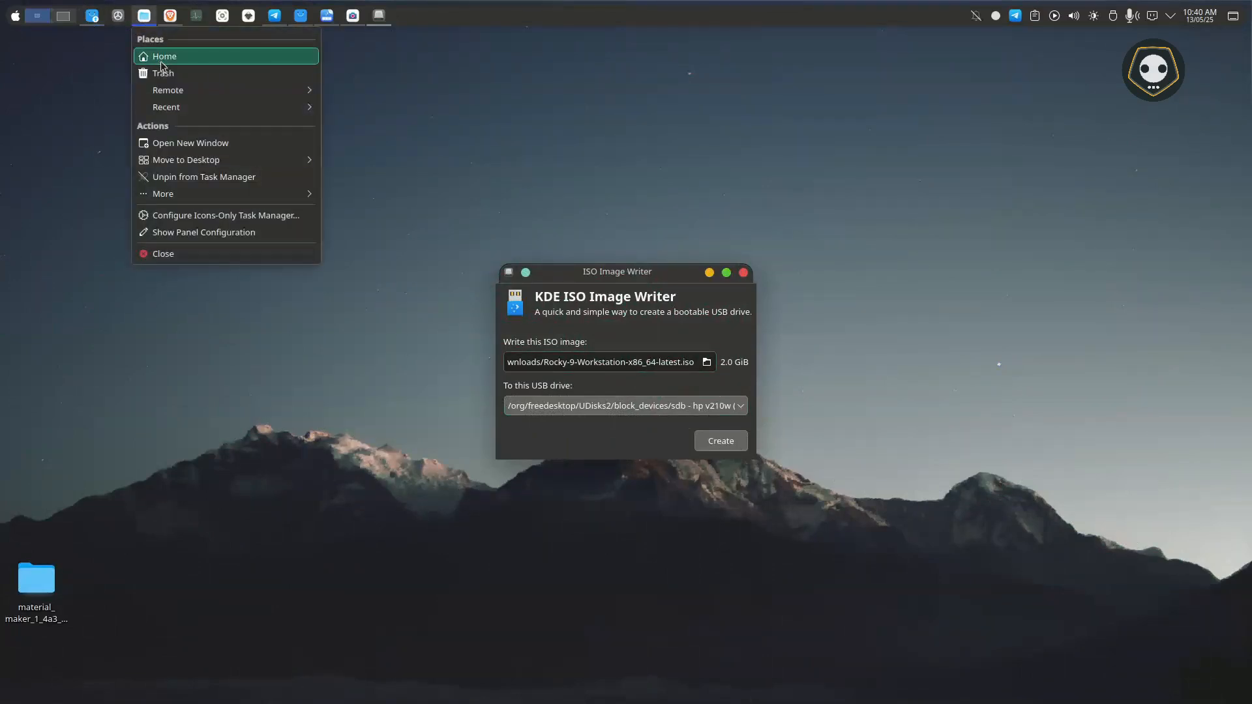
left_click(195, 59)
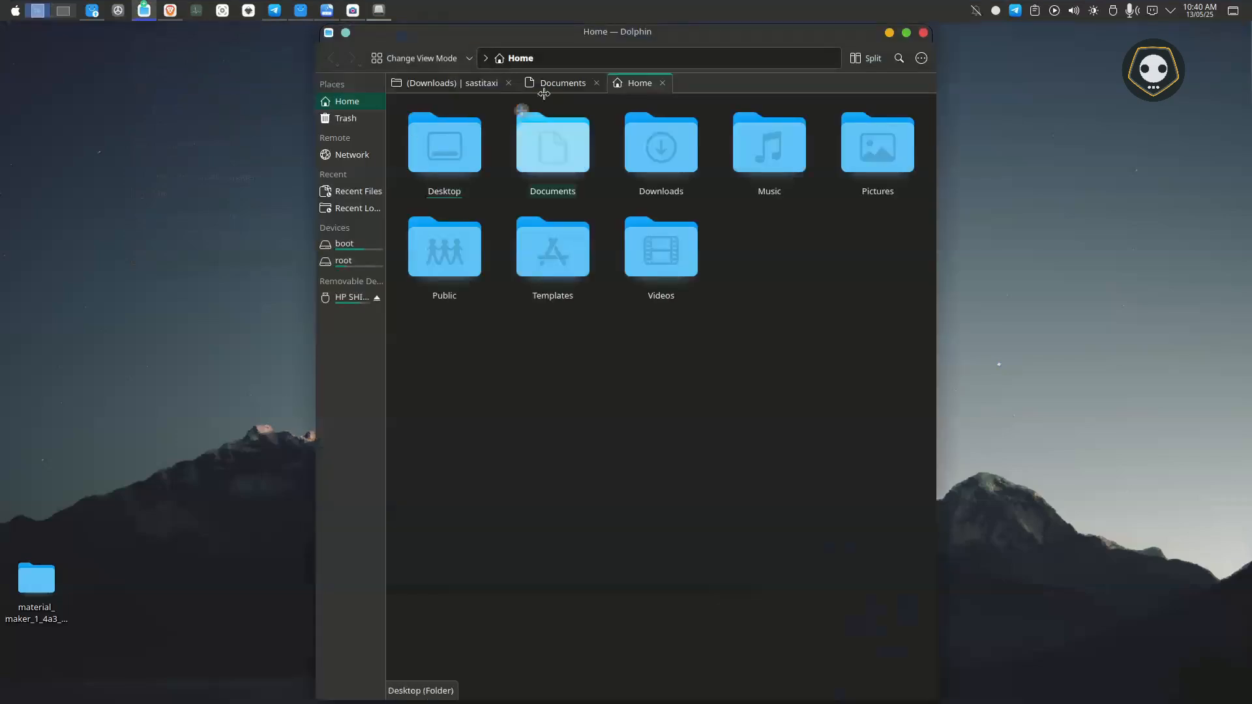
left_click(349, 299)
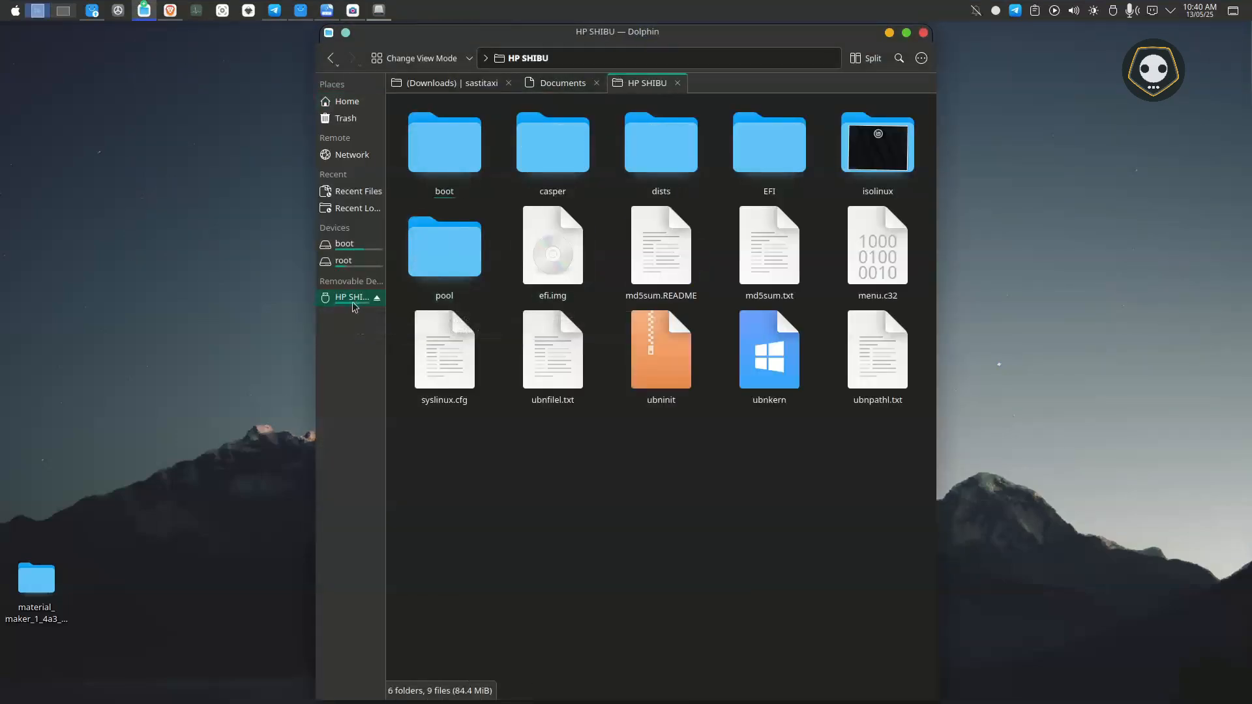
left_click(924, 33)
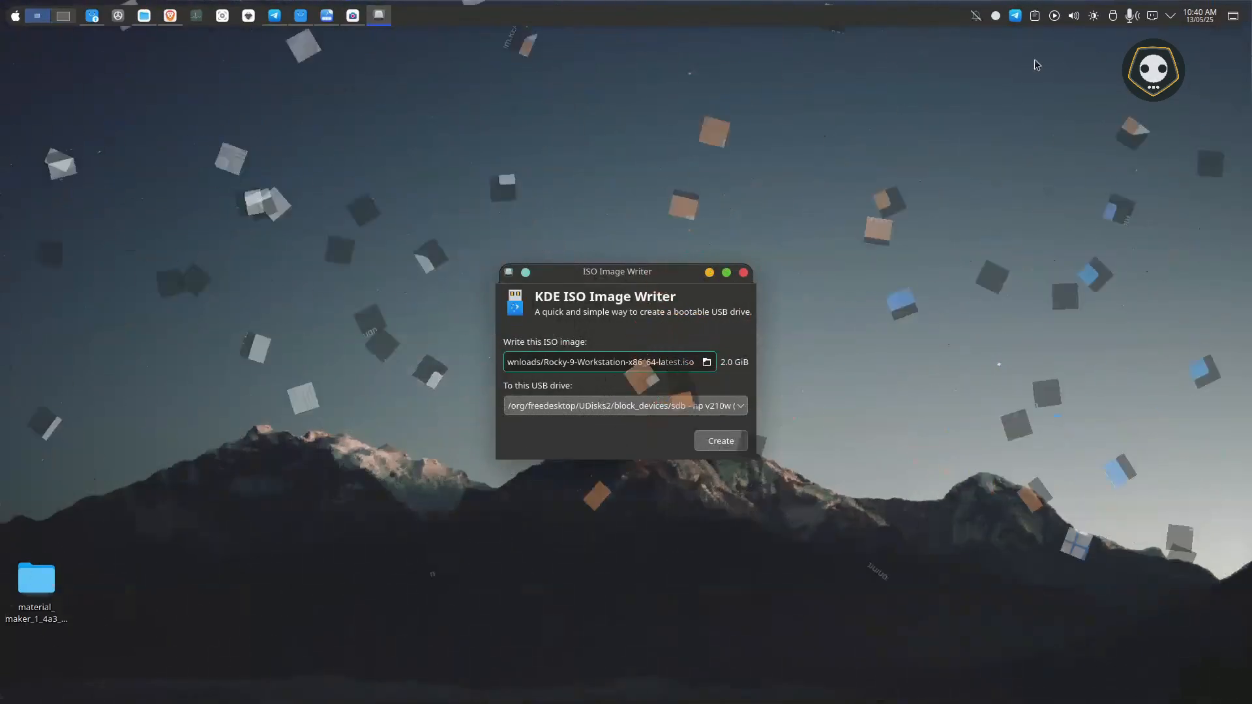
- Check the connected storage volumes and the USB drives available as the write target
left_click(1113, 15)
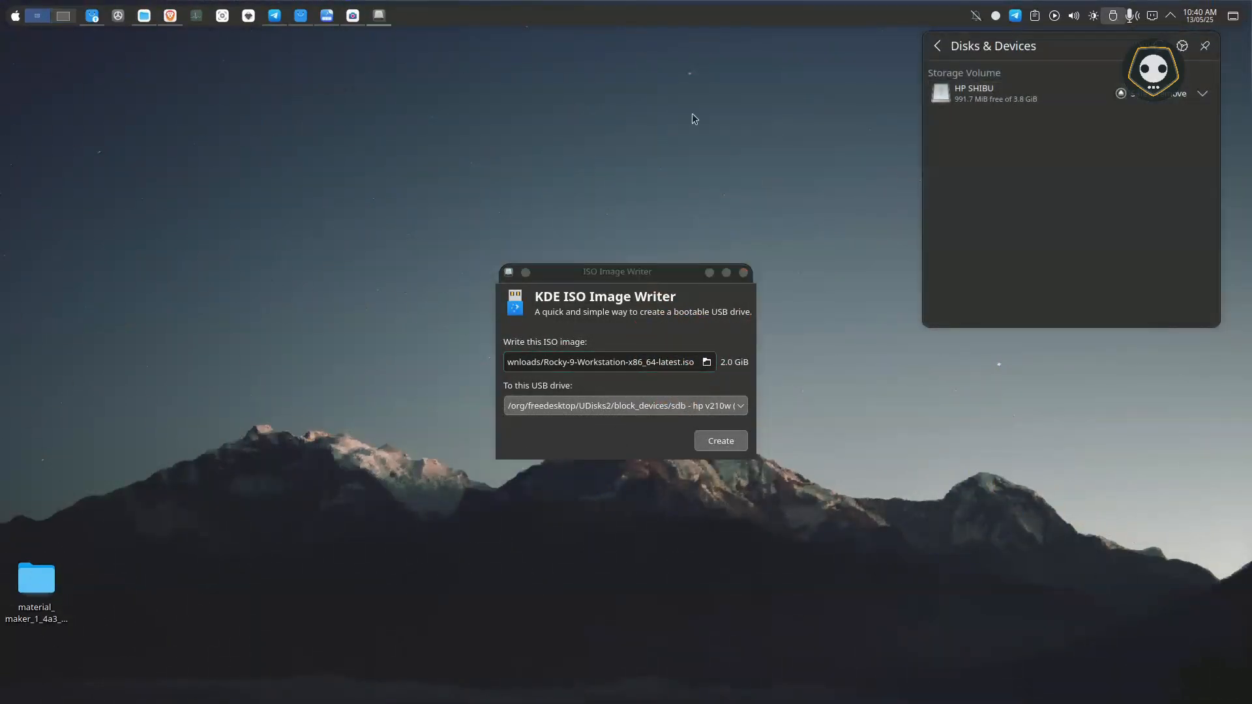
left_click(799, 116)
left_click(742, 407)
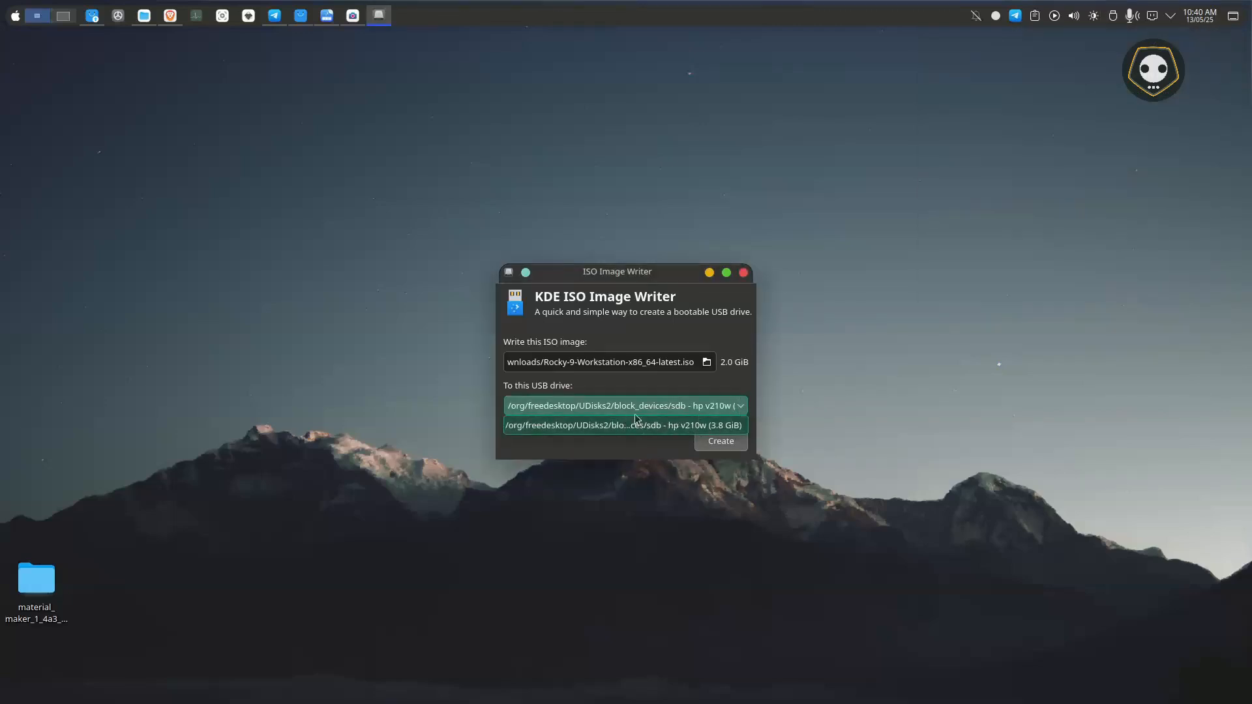
left_click(864, 321)
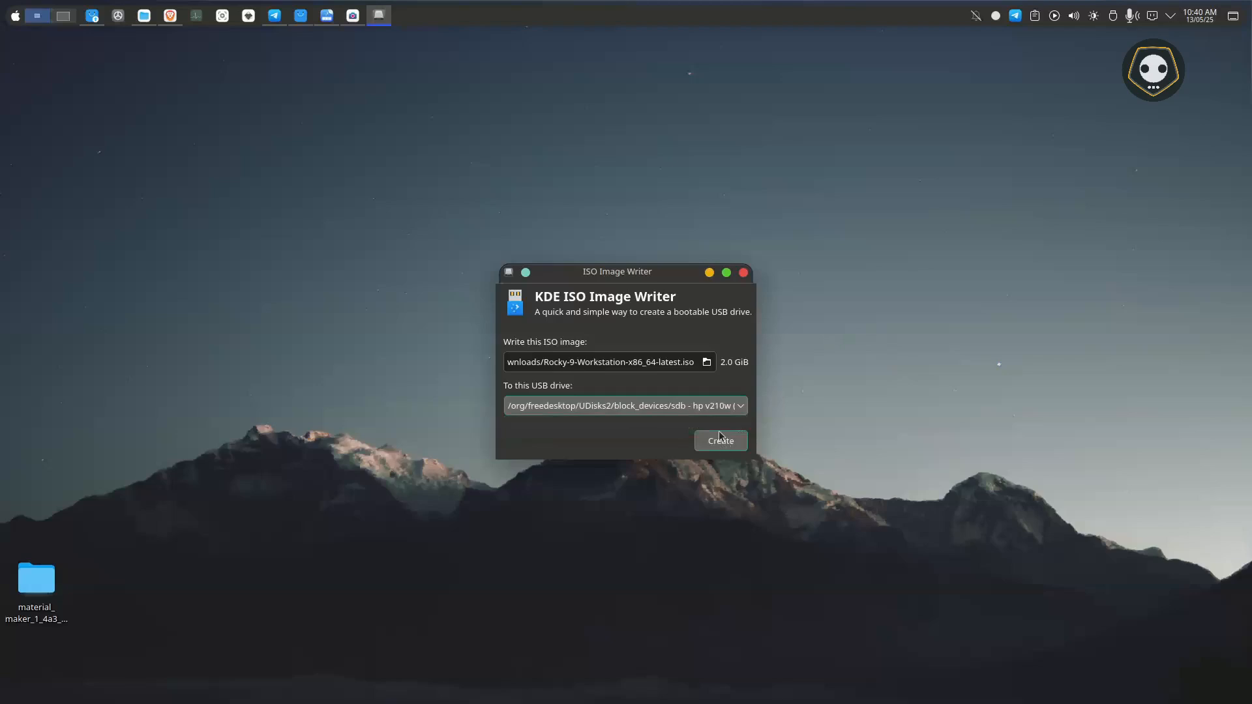
- Select Rocky-9-Workstation-x86_64-latest.iso again as the image to write
left_click(708, 362)
left_click(511, 358)
left_click(869, 577)
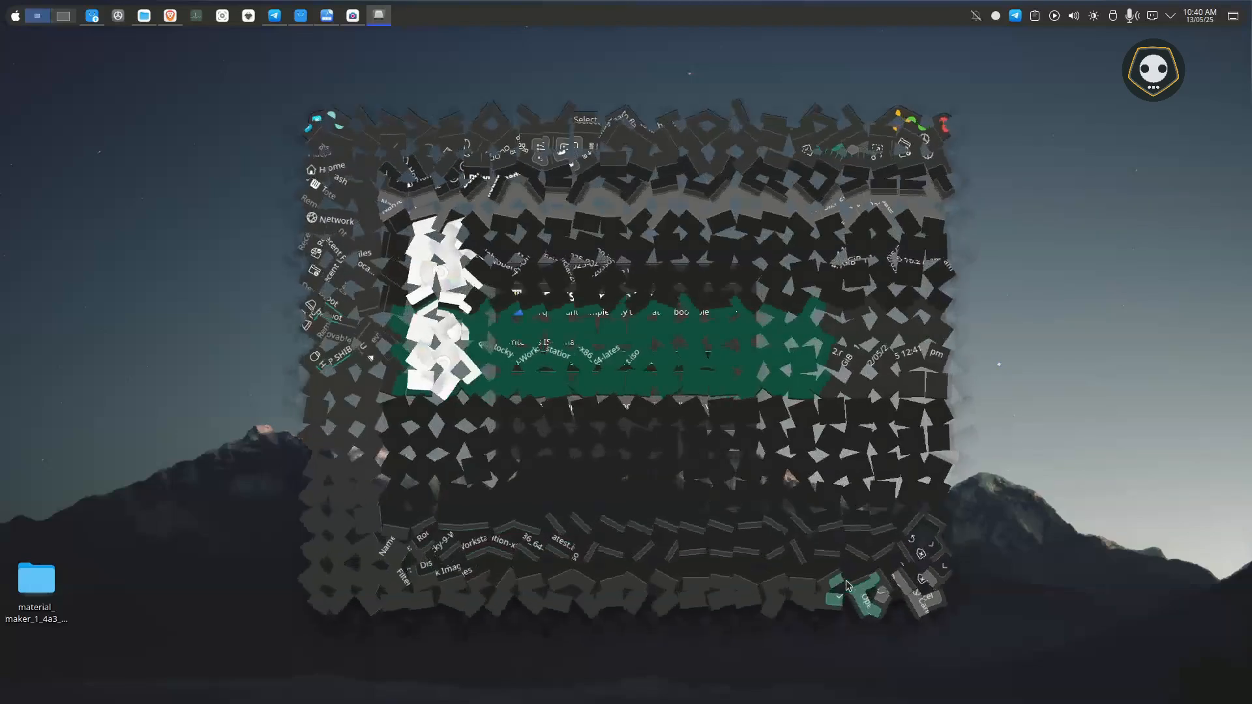
- Try to write the Rocky image to the hp v210w USB drive, accepting the overwrite and authenticating with the account password
left_click(722, 444)
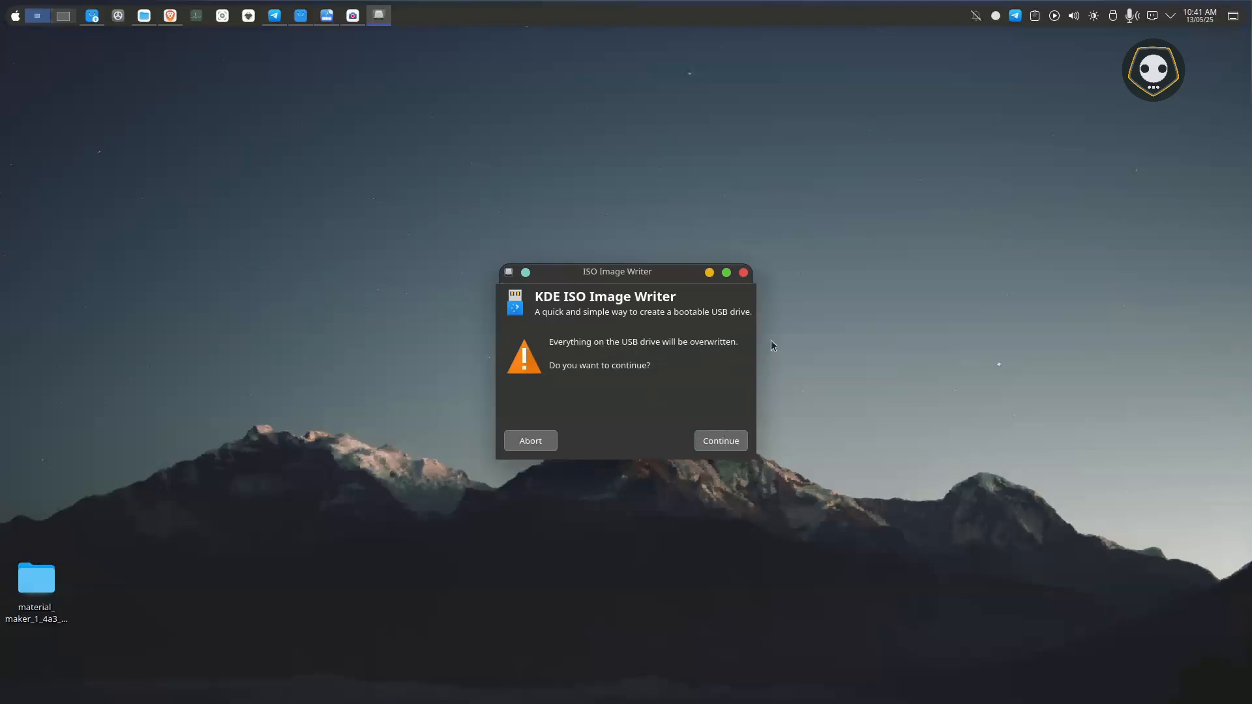
left_click(714, 444)
type("•")
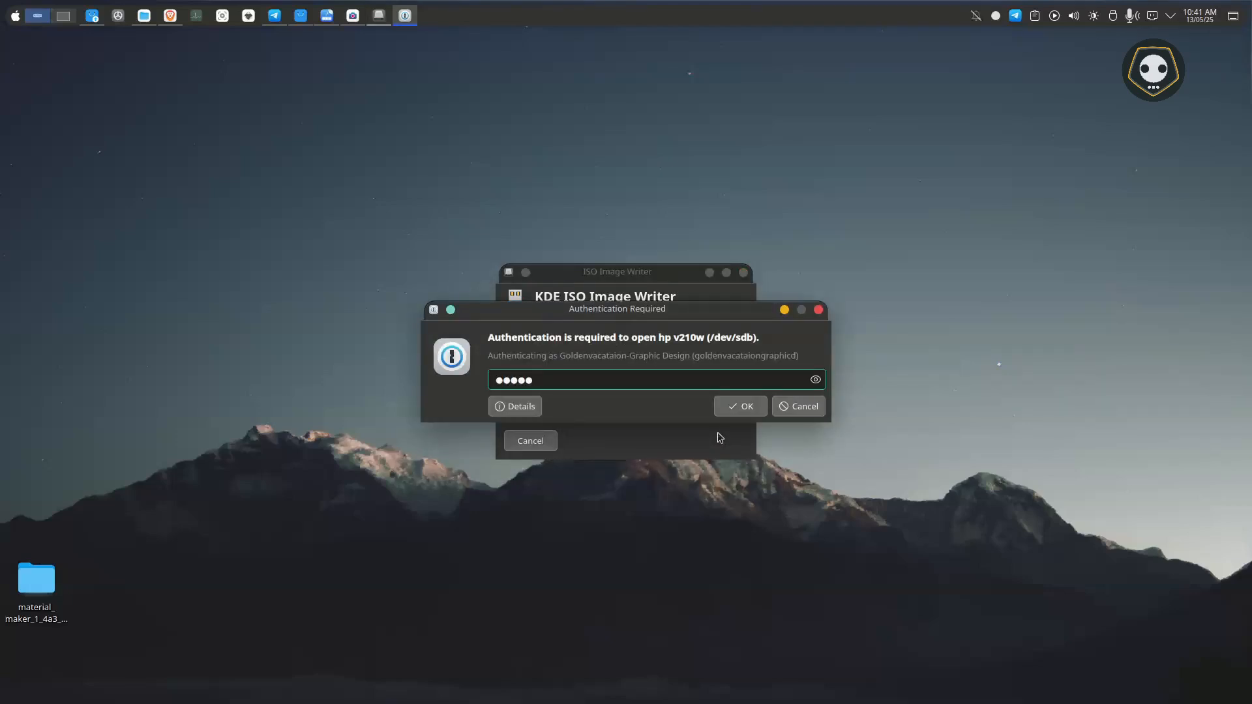
type("••••")
left_click(750, 417)
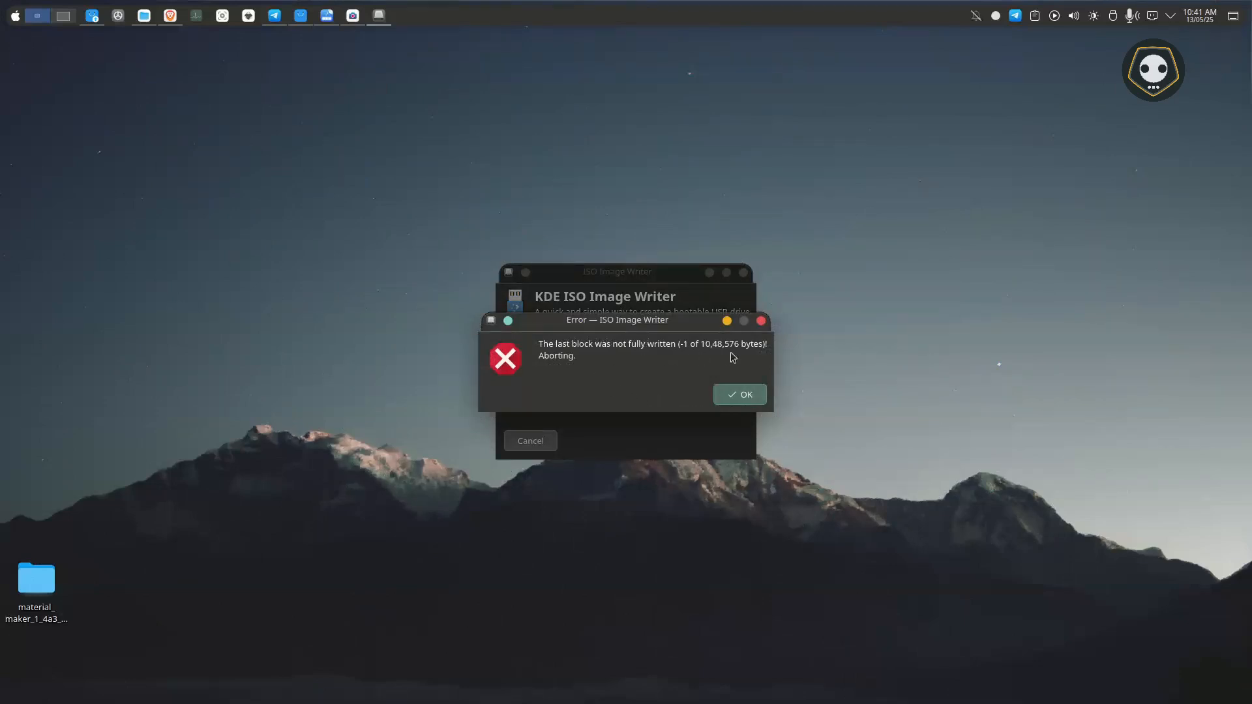
left_click(731, 394)
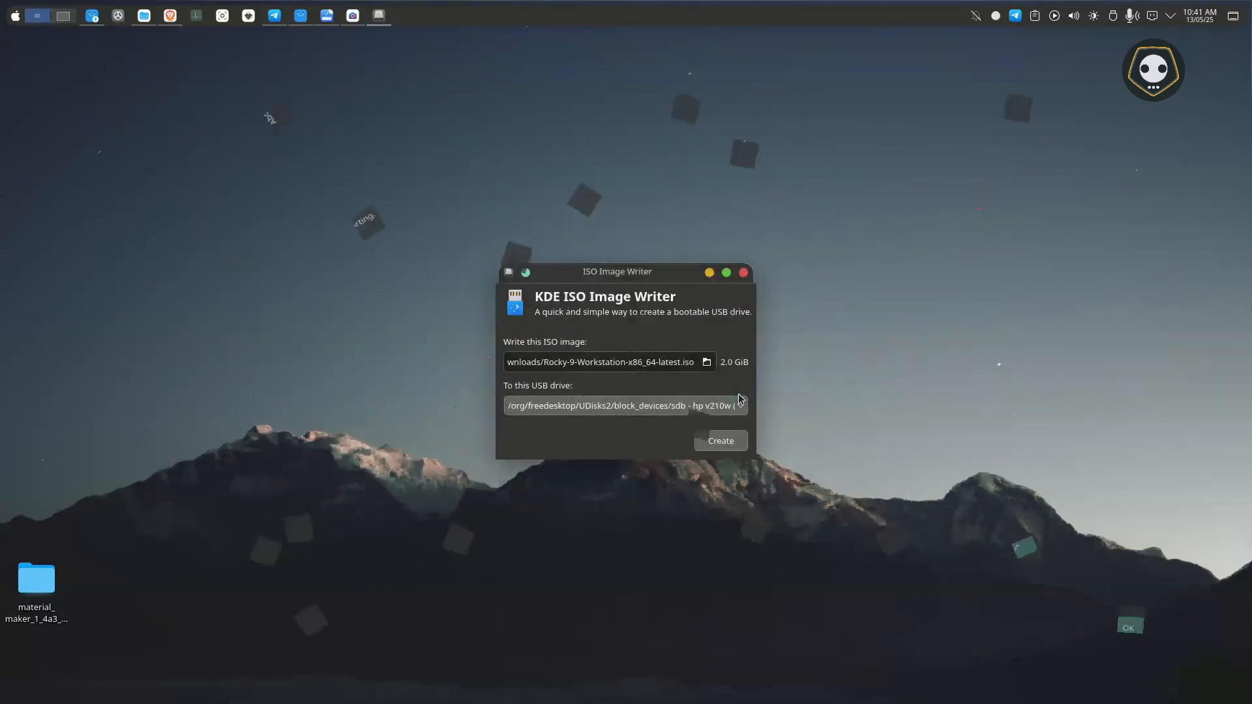
- Try once more to write the Rocky image to the USB drive, and close the image writer
left_click(721, 441)
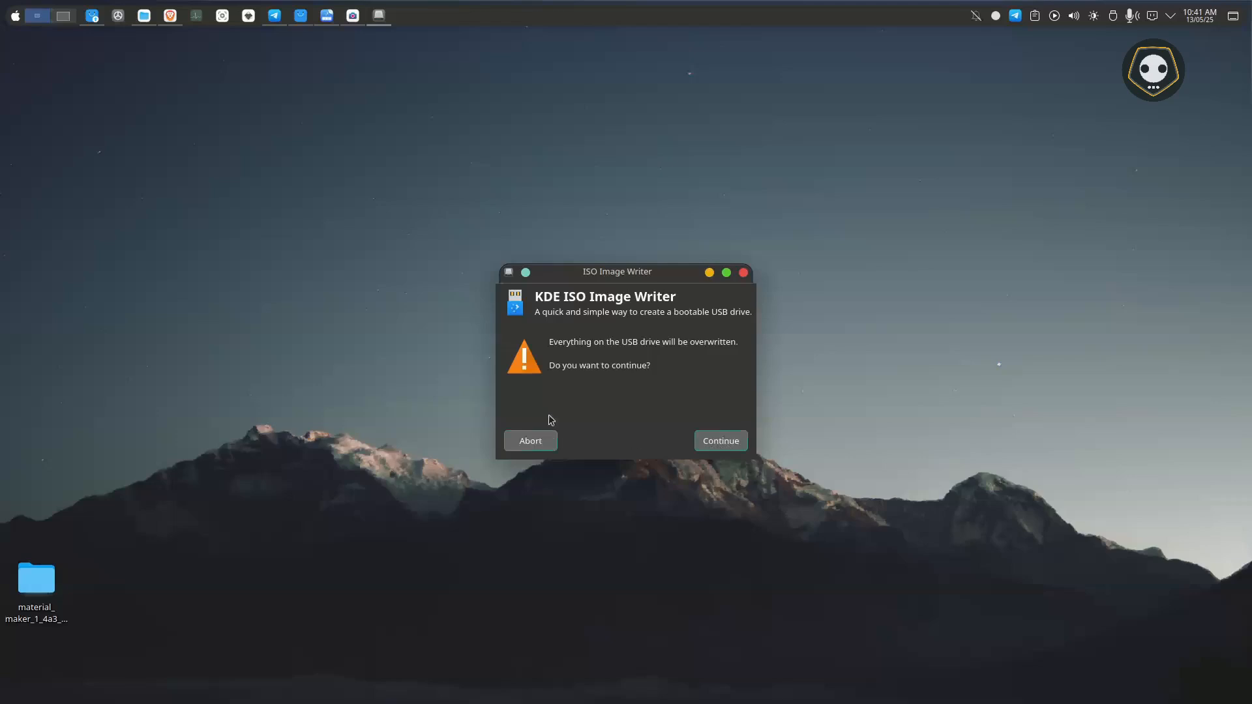
left_click(727, 447)
left_click(731, 394)
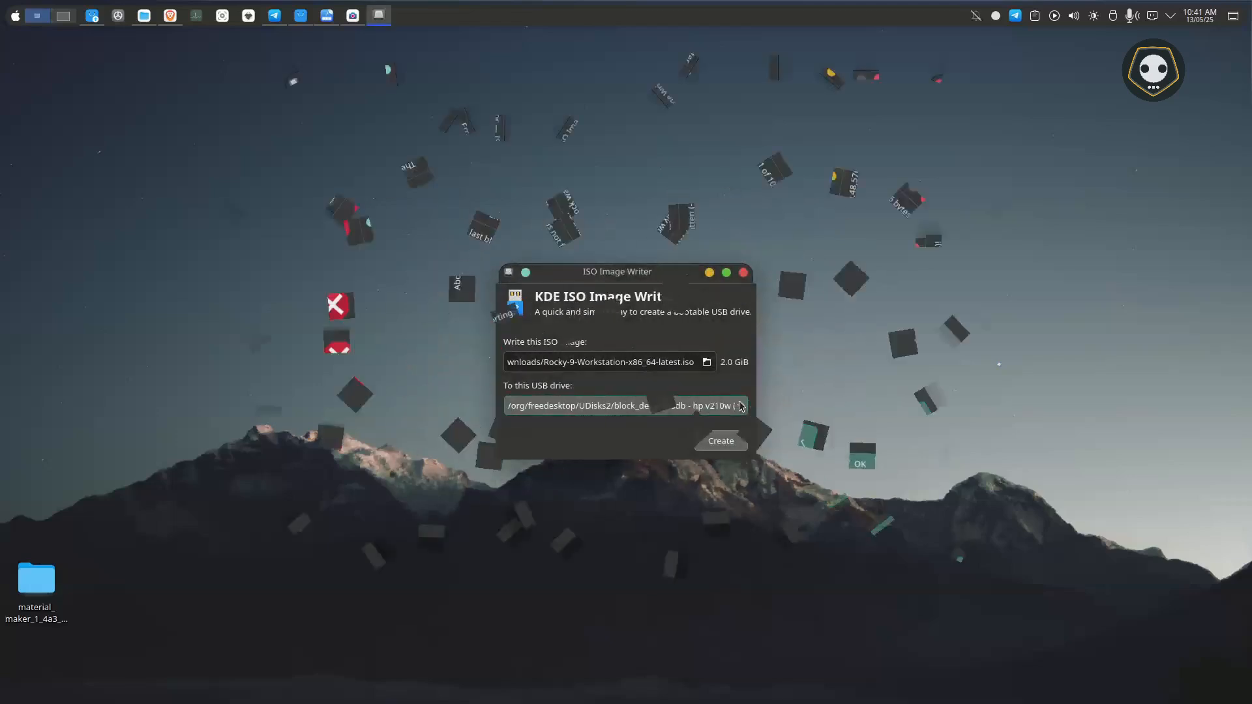
left_click(744, 272)
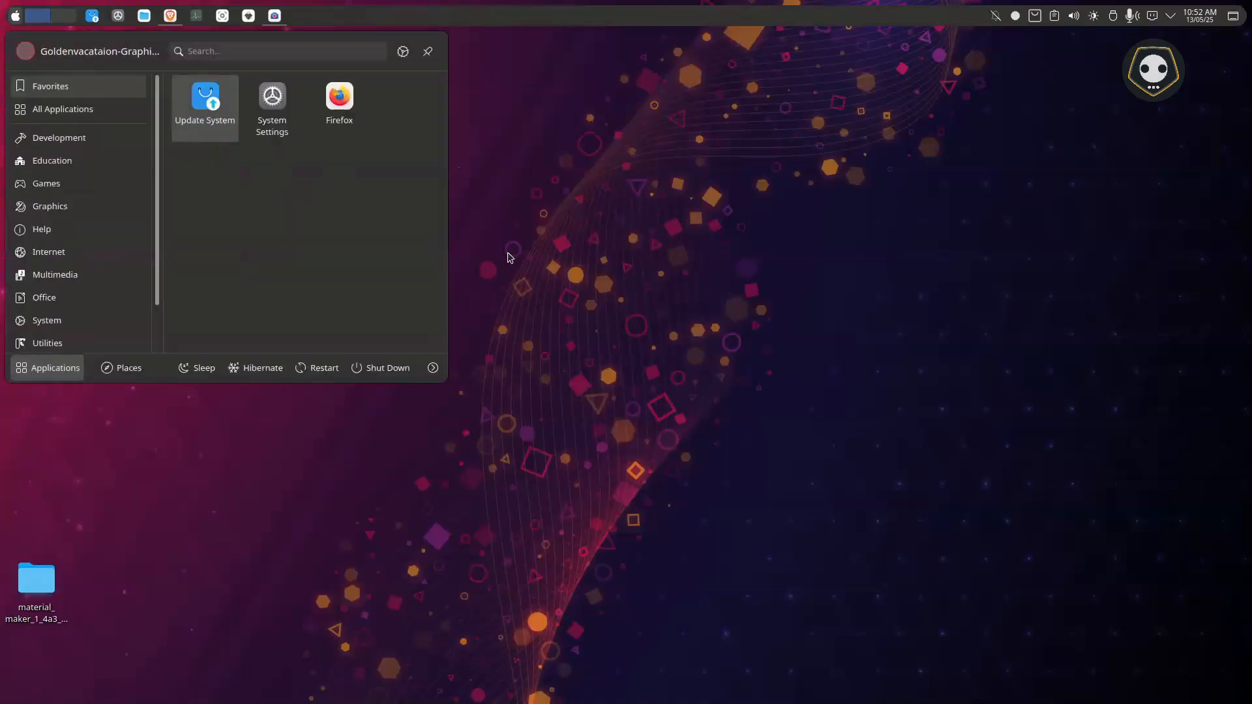
- Search the installed applications for "iso" and launch the Impression media writer
type("ima")
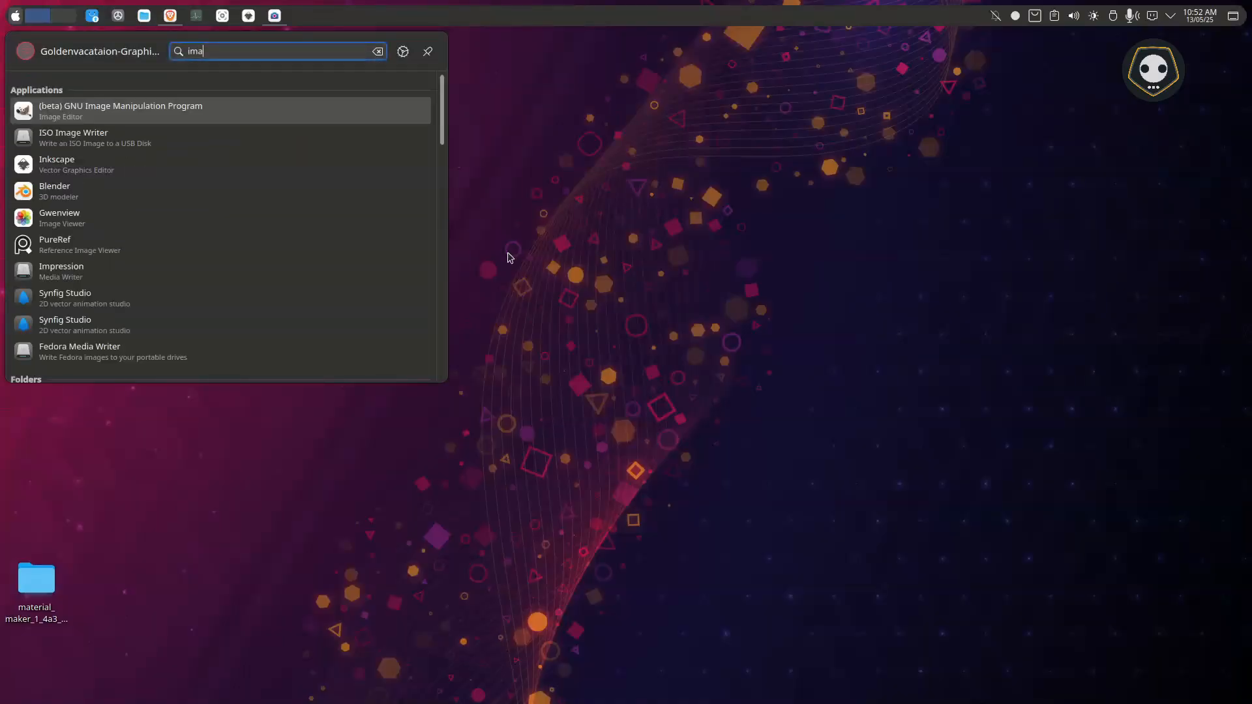
key("BackSpace")
key("BackSpace")
key("BackSpace")
type("iso")
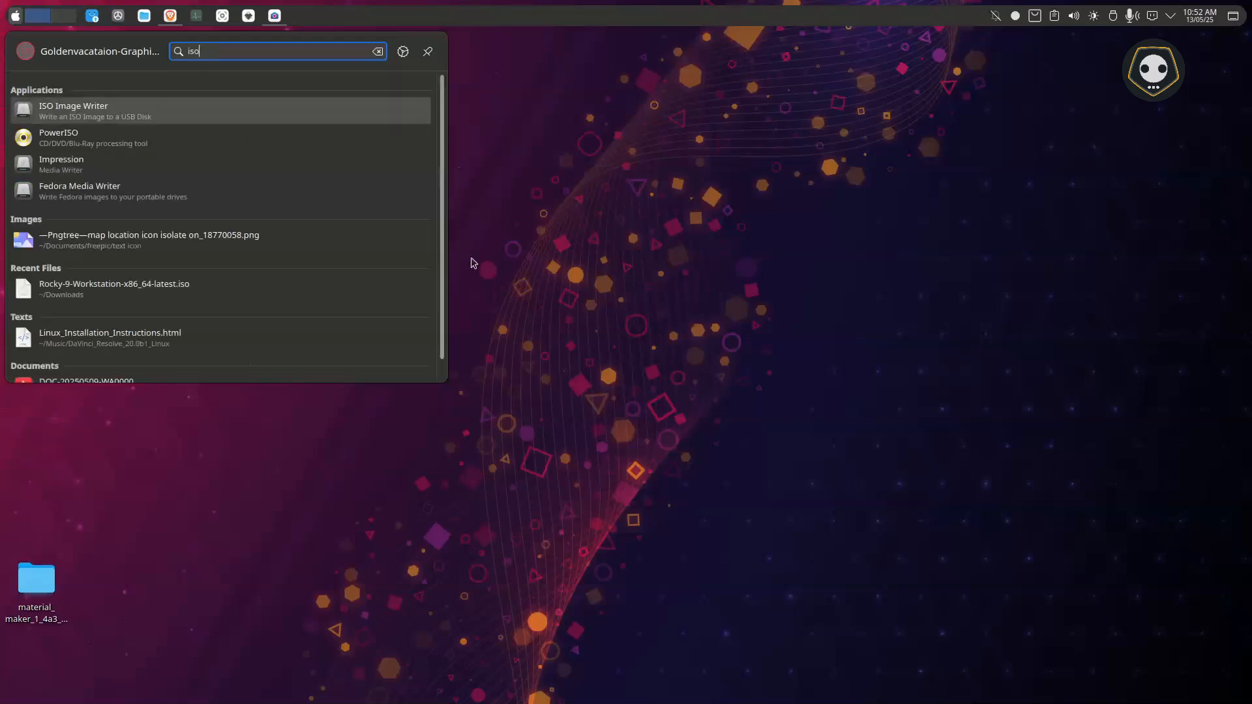
left_click(64, 164)
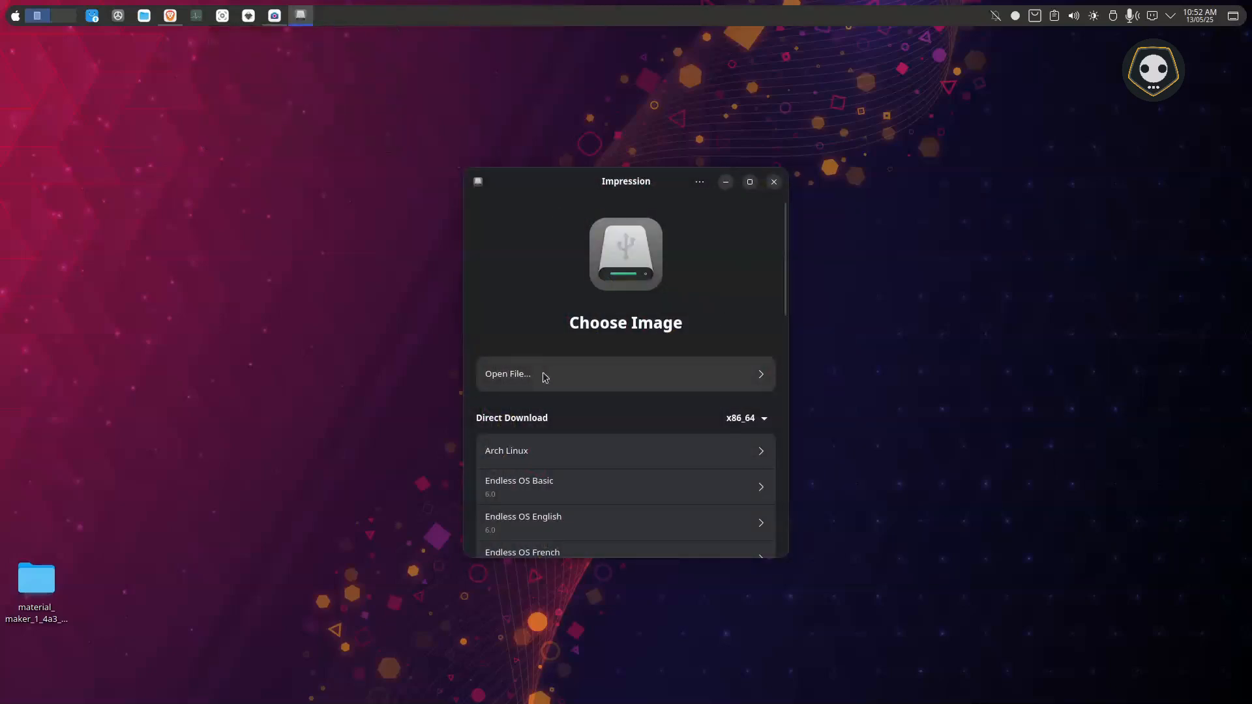
- Choose Rocky-9-Workstation-x86_64-latest.iso from Downloads as the image file
scroll(637, 470, "down", 10)
scroll(643, 469, "up", 9)
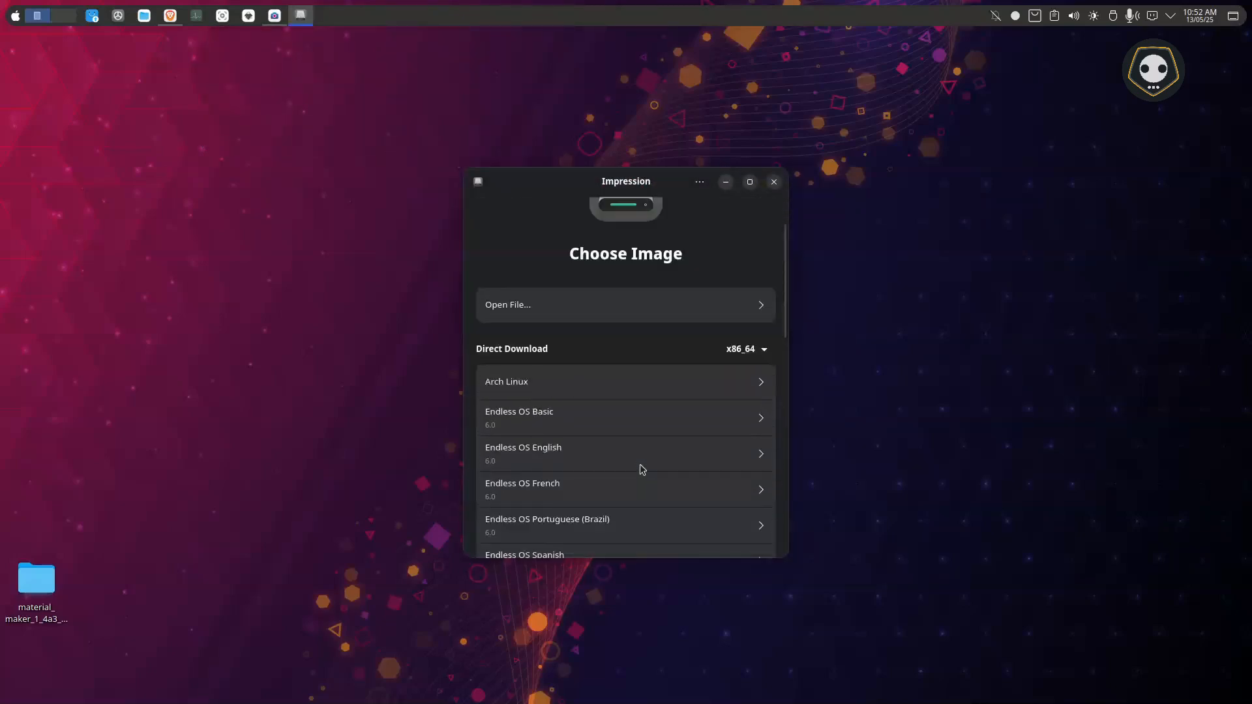
scroll(626, 456, "up", 2)
left_click(726, 372)
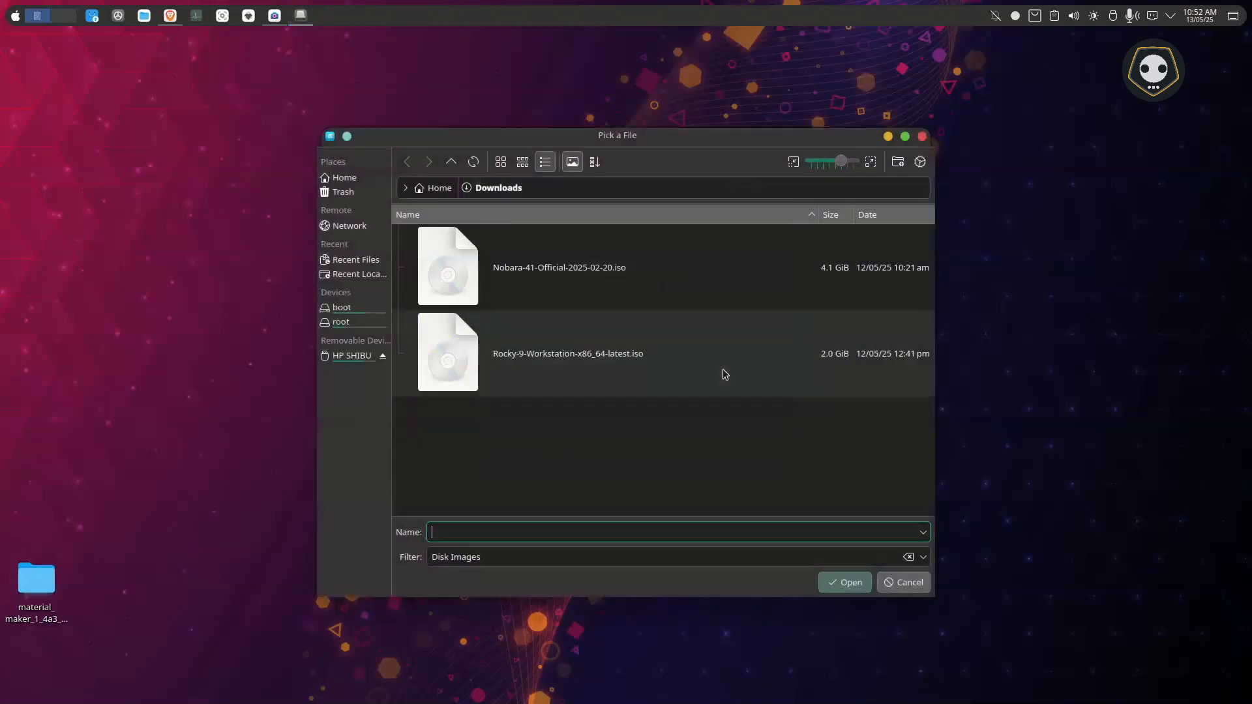
left_click(572, 363)
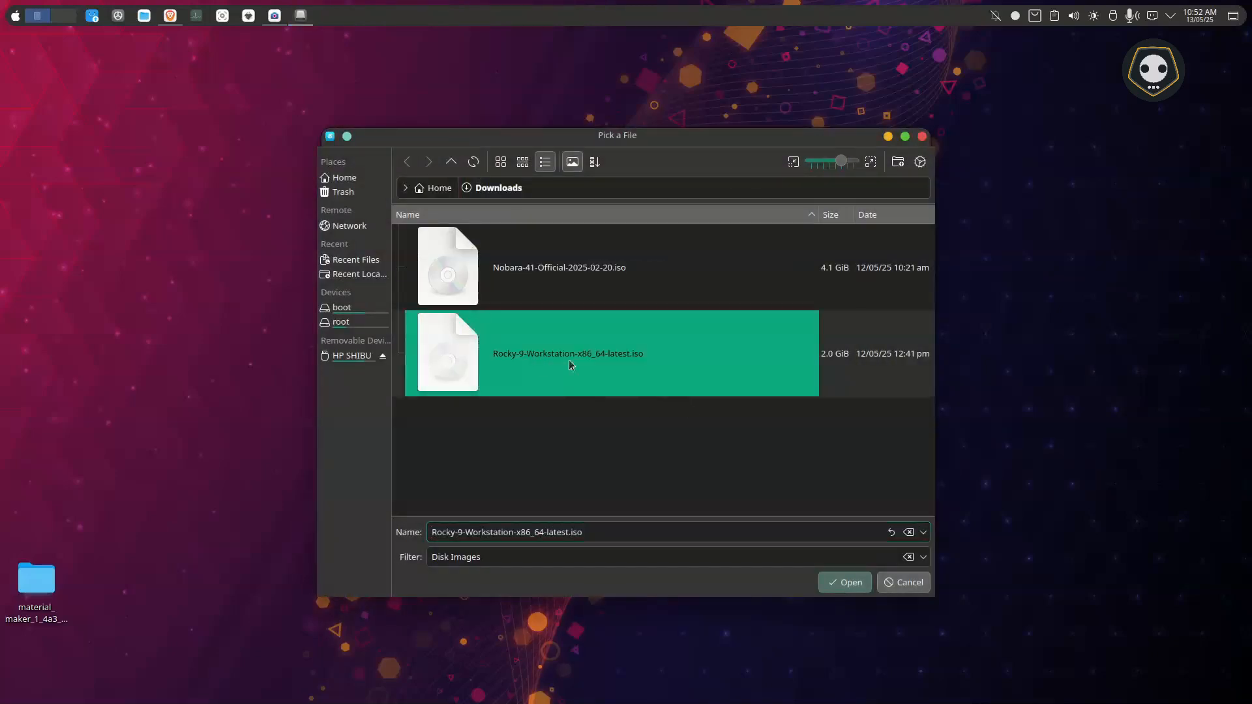
left_click(850, 583)
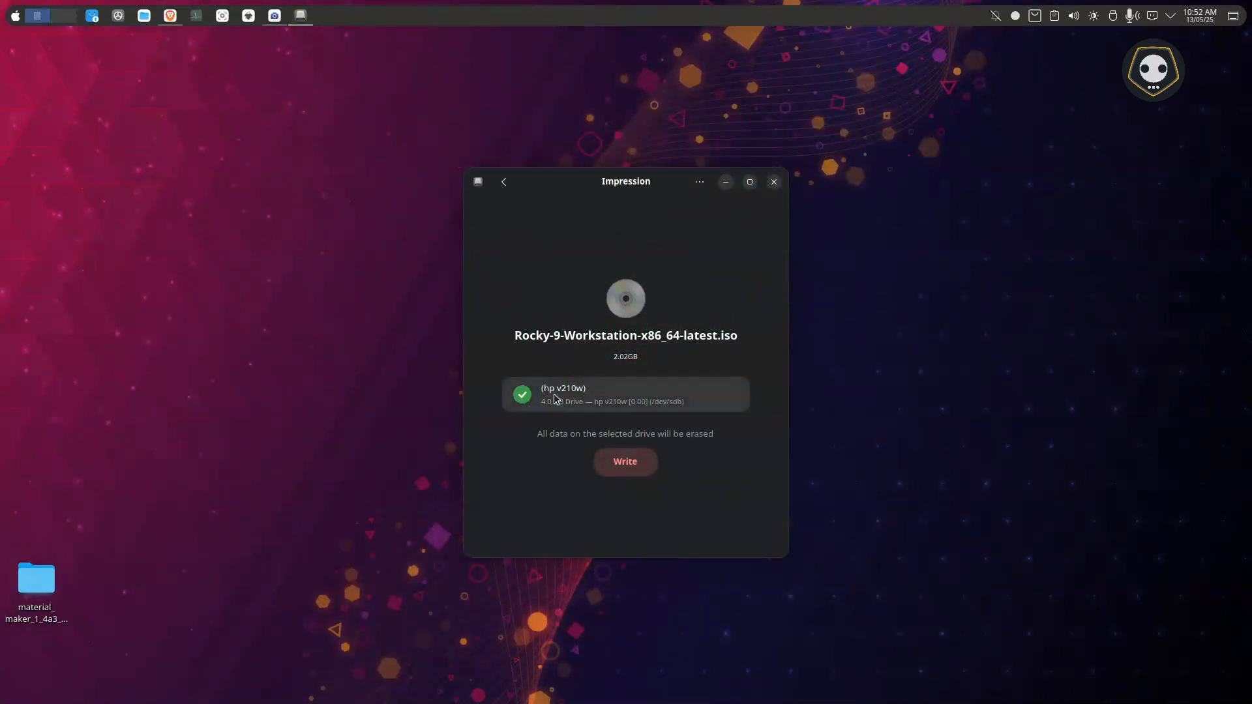
- Check the connected storage, and write the image to the hp v210w drive, confirming the erase and authenticating with the account password
left_click(1115, 22)
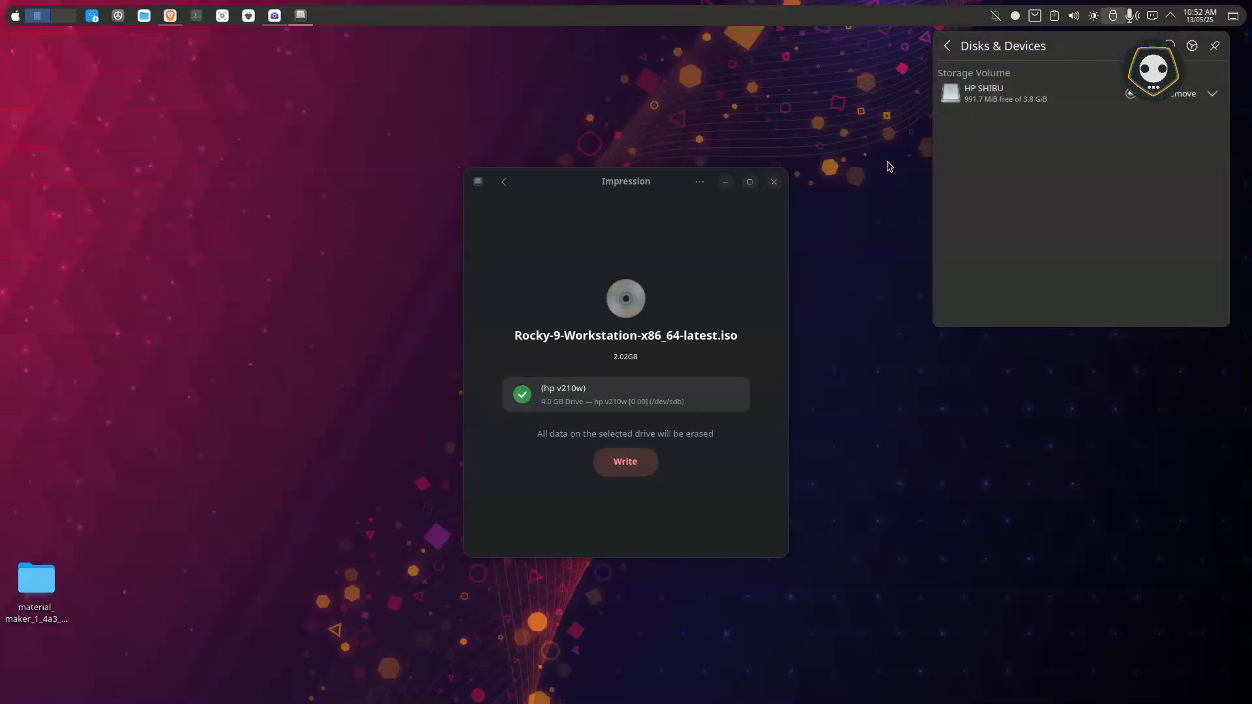
left_click(805, 288)
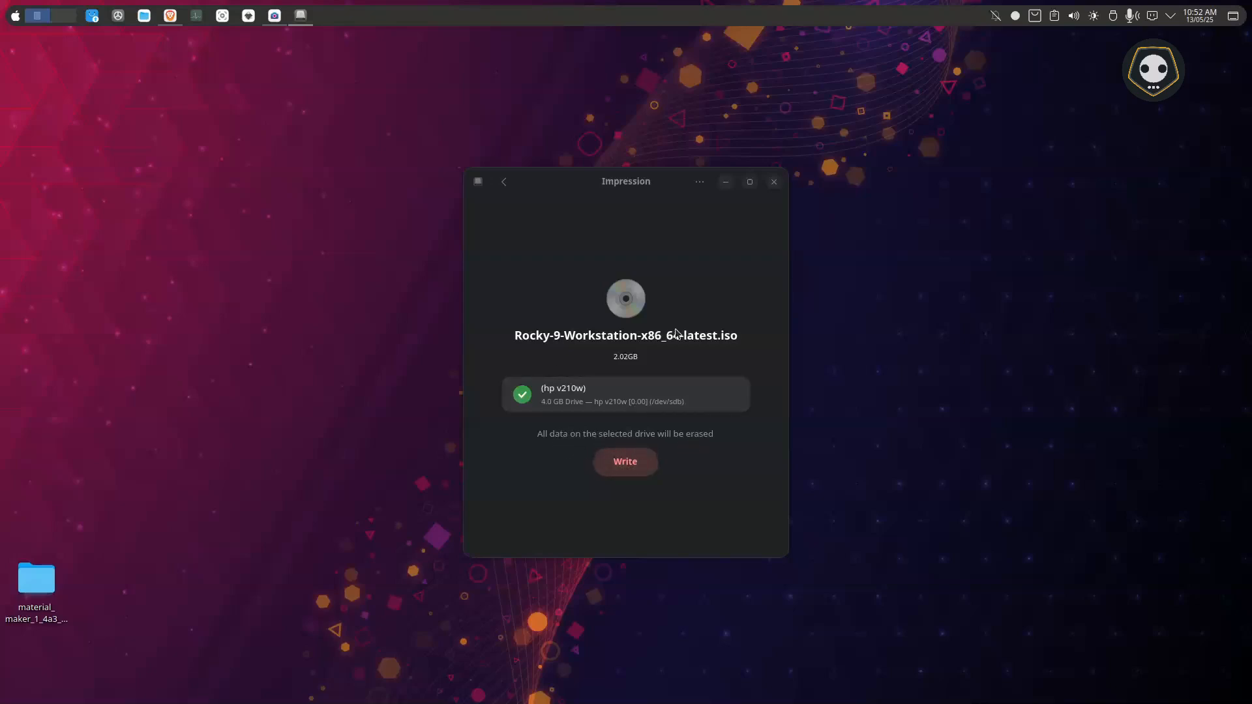
left_click(625, 465)
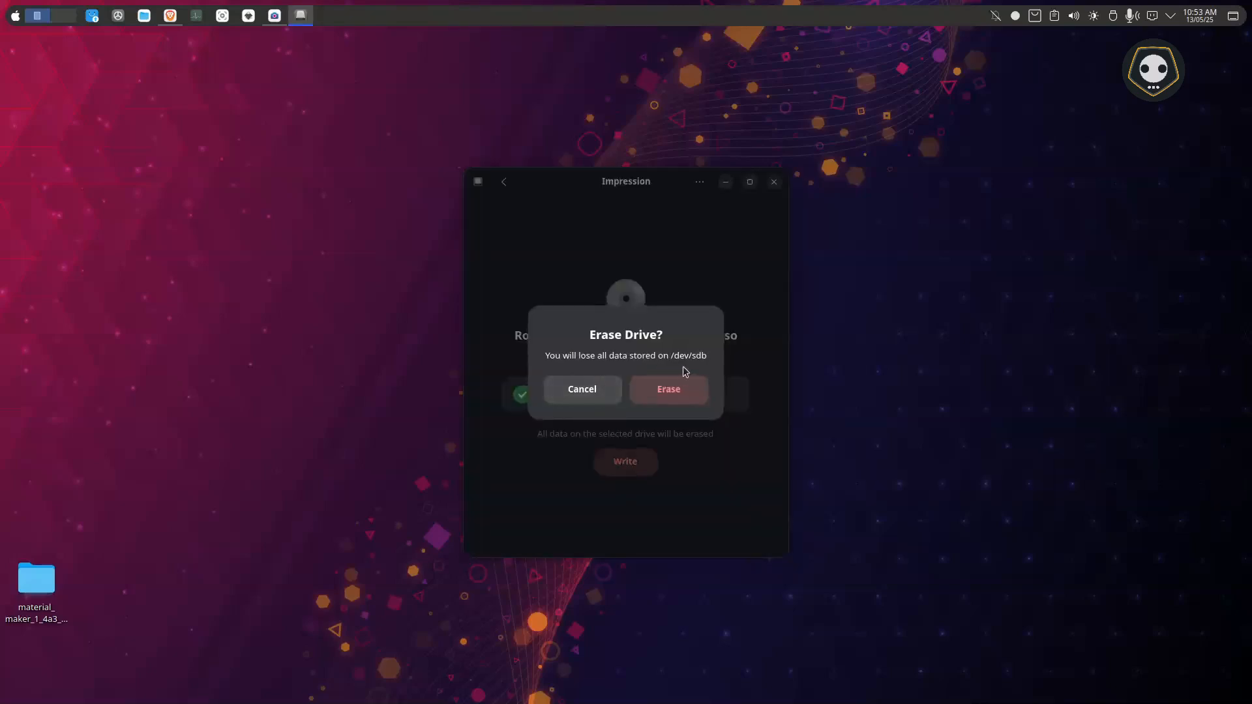
left_click(681, 388)
type("•")
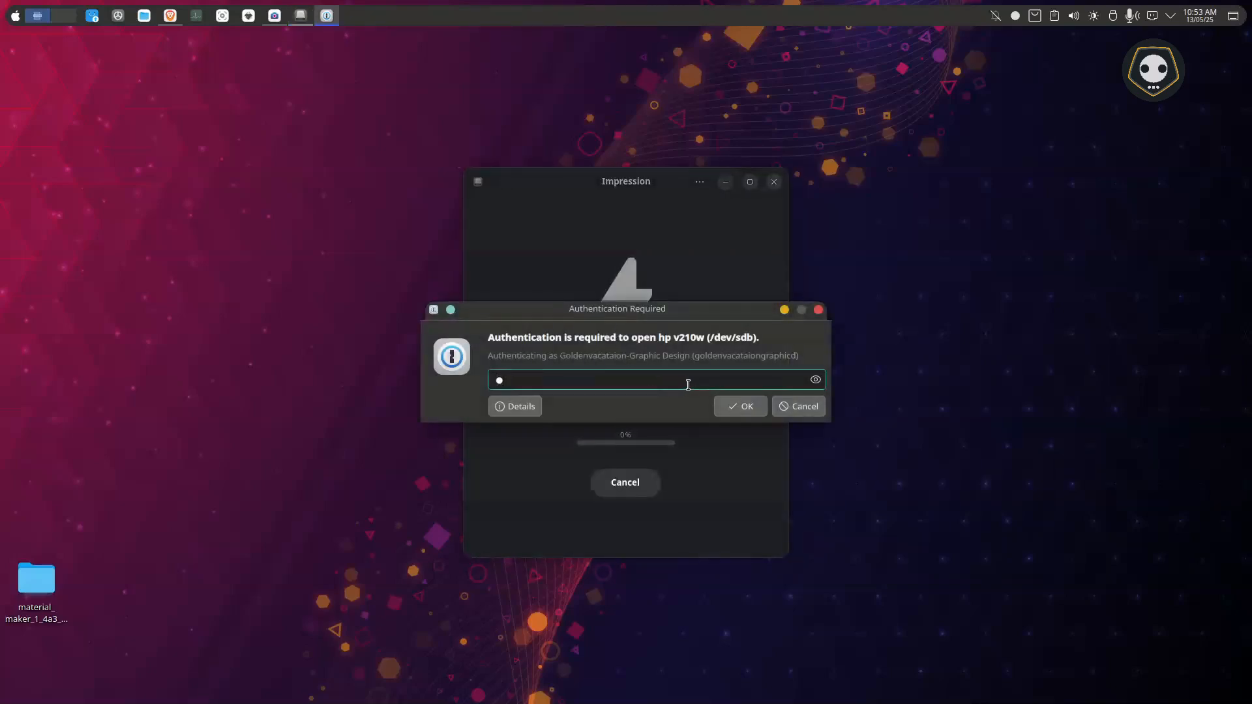
type("••••")
left_click(734, 406)
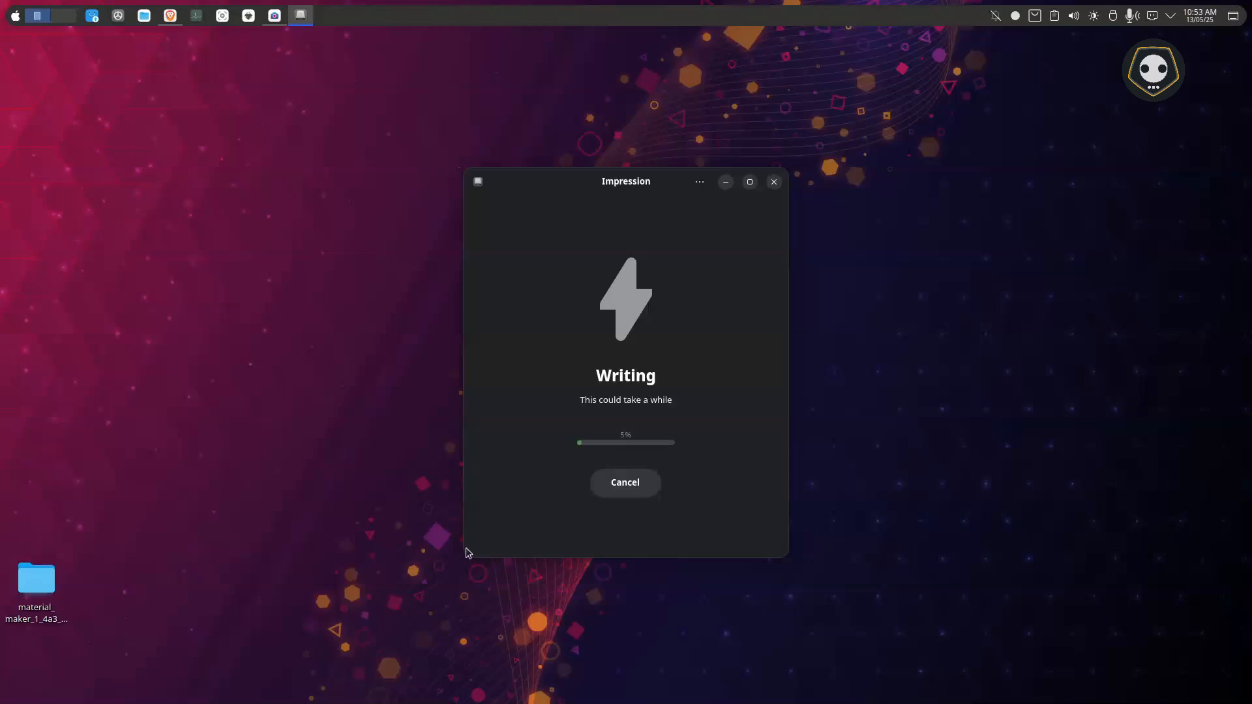
- Change the desktop wallpaper to the mountain landscape under a starry sky, and minimize the wallpaper settings window
right_click(1011, 233)
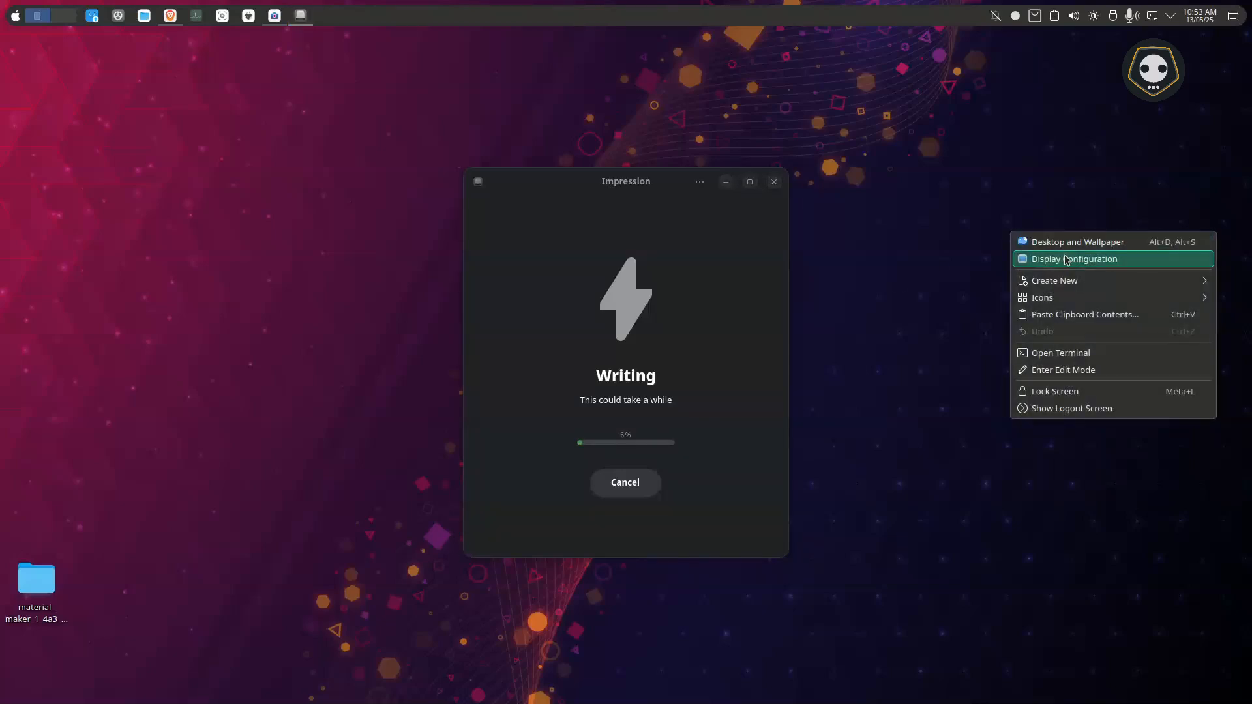
left_click(1072, 243)
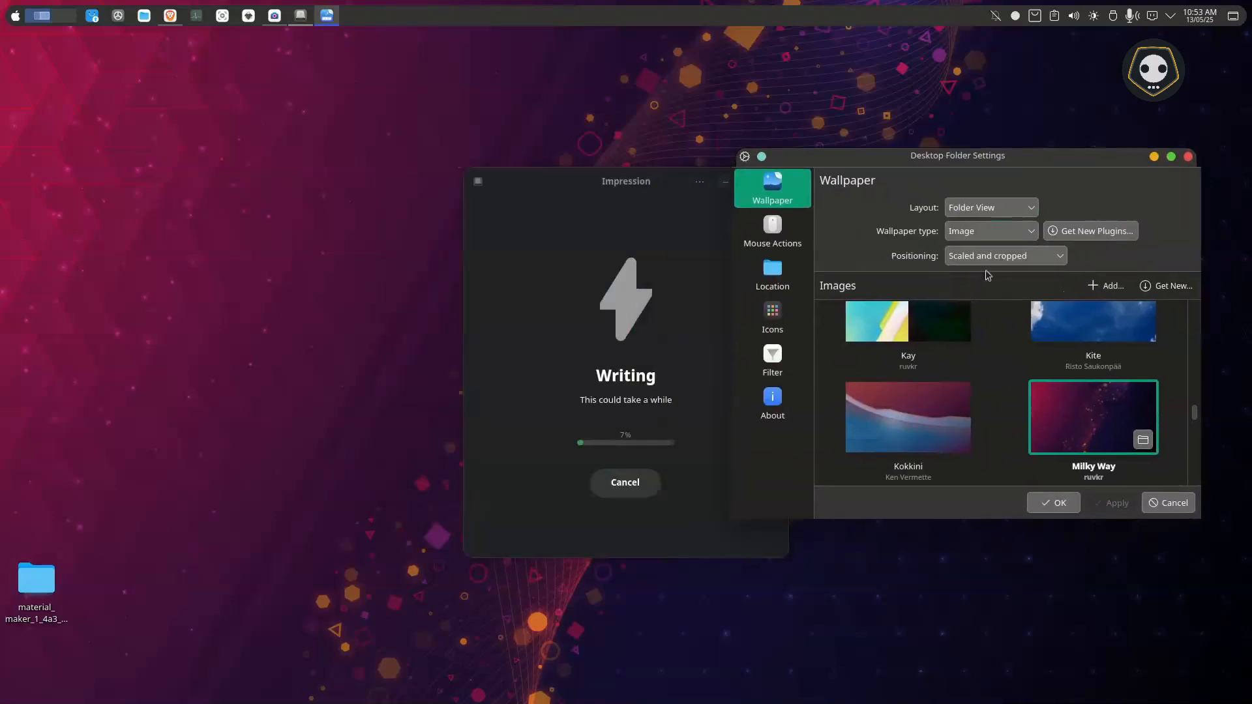
left_click(949, 436)
left_click(1154, 157)
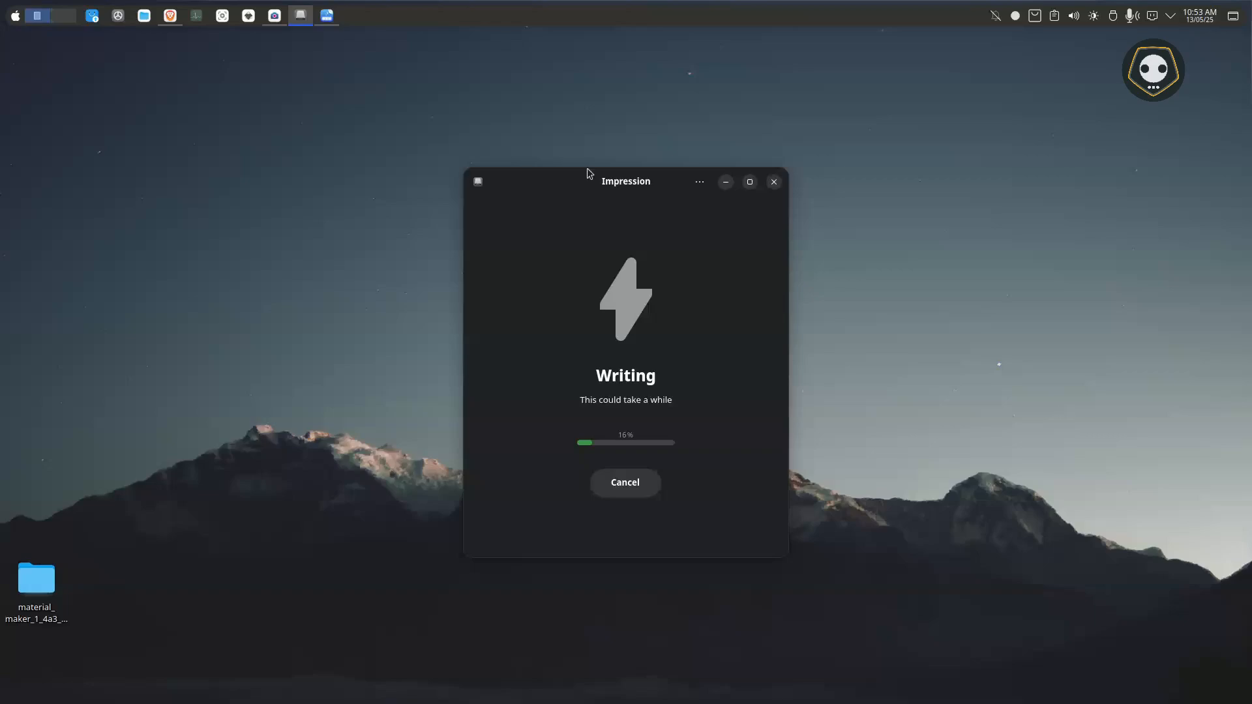
- Switch to the Brave browser, search Flathub for "usb format" and view the Impression app page, then minimize the browser
left_click(170, 15)
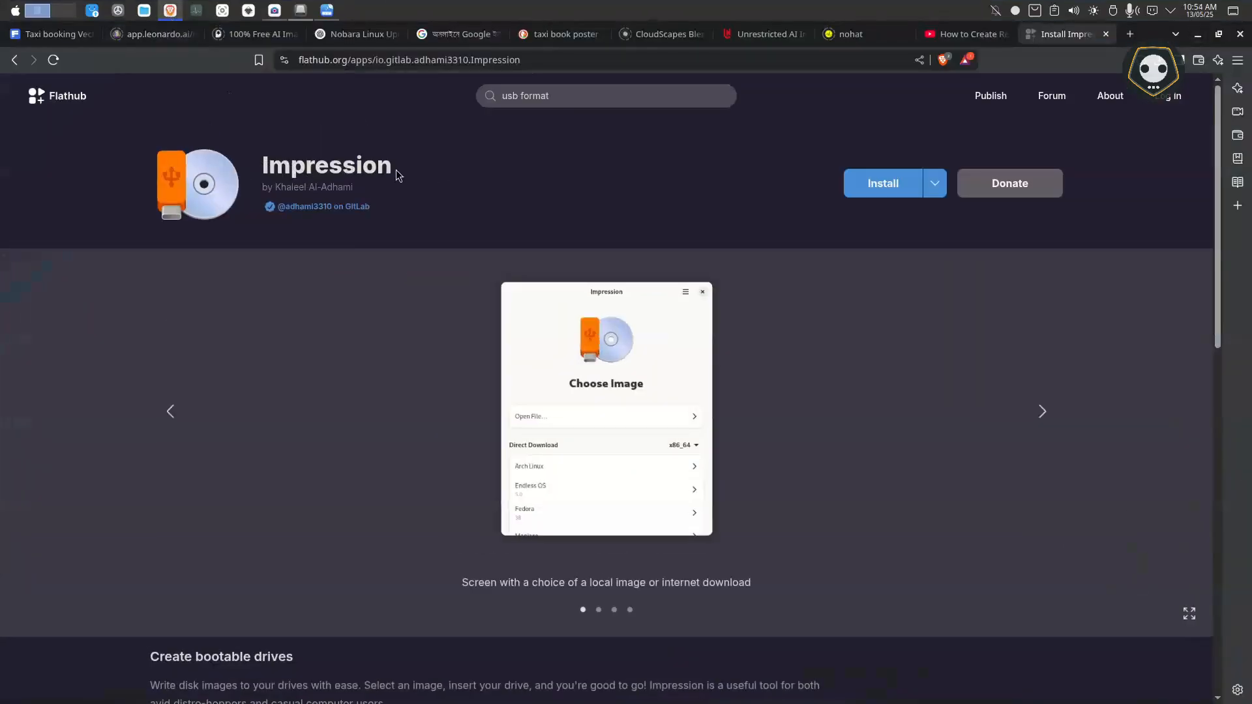
left_click(49, 96)
left_click(550, 96)
key("Return")
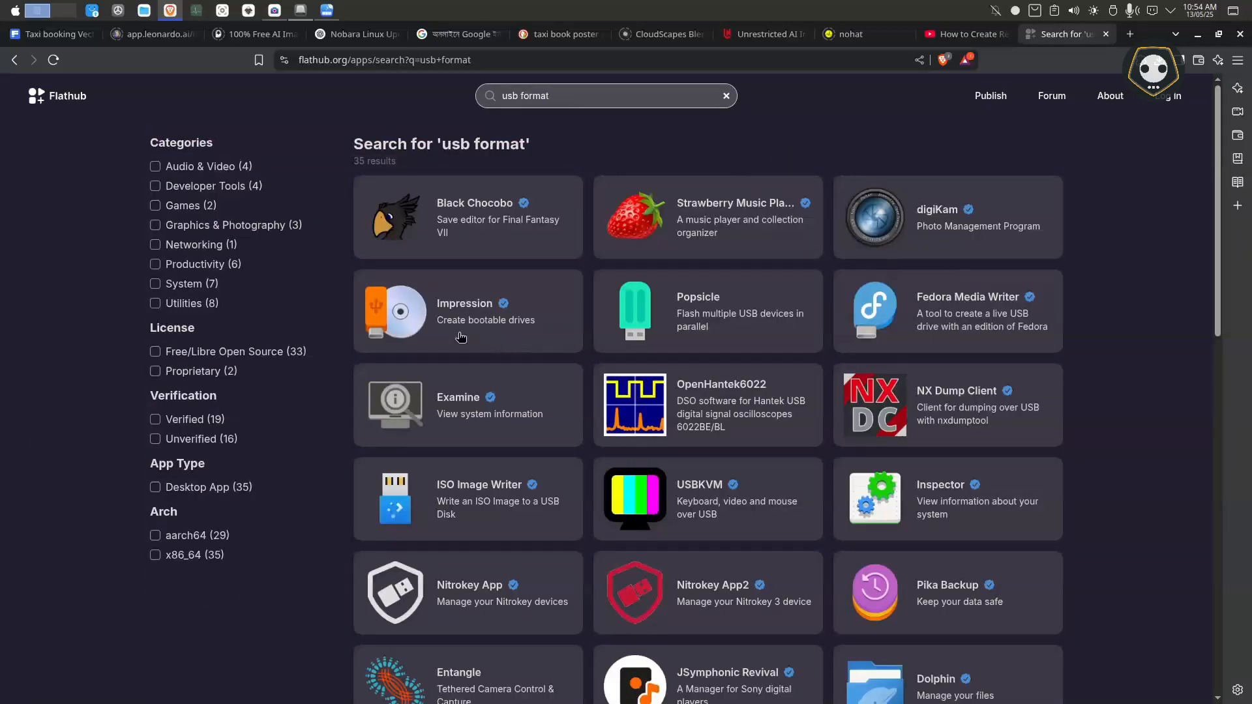
left_click(466, 312)
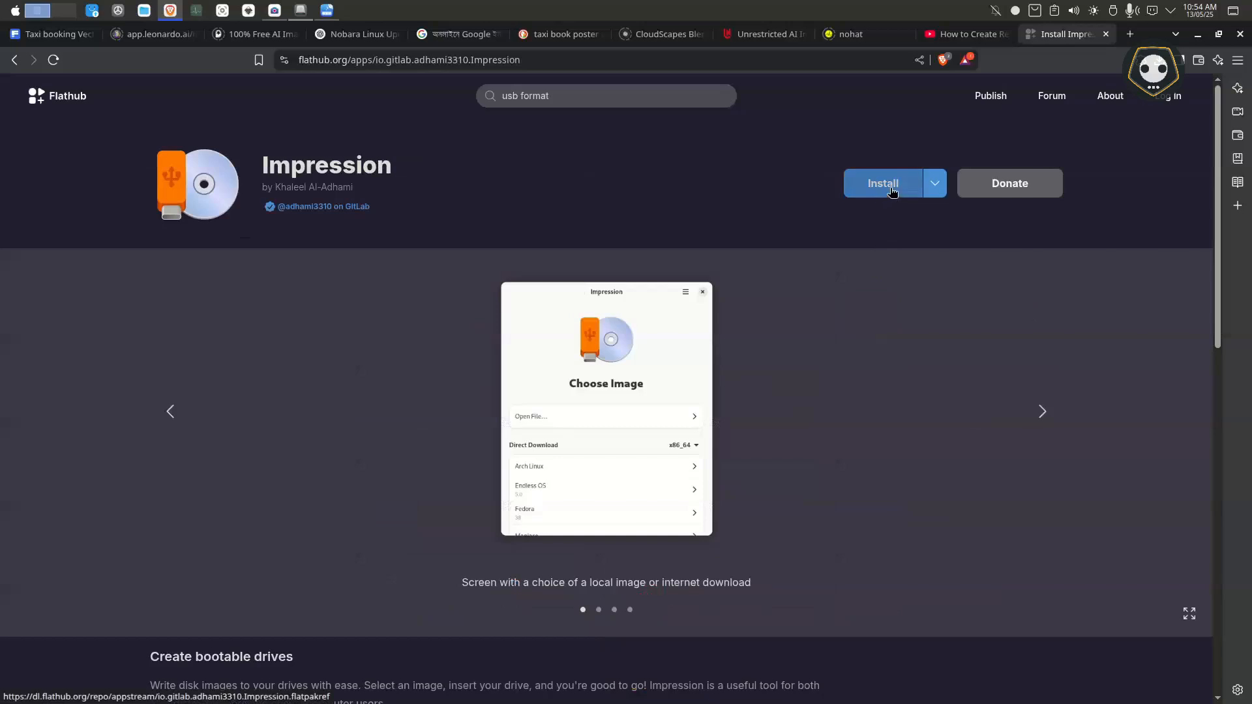
left_click(1196, 33)
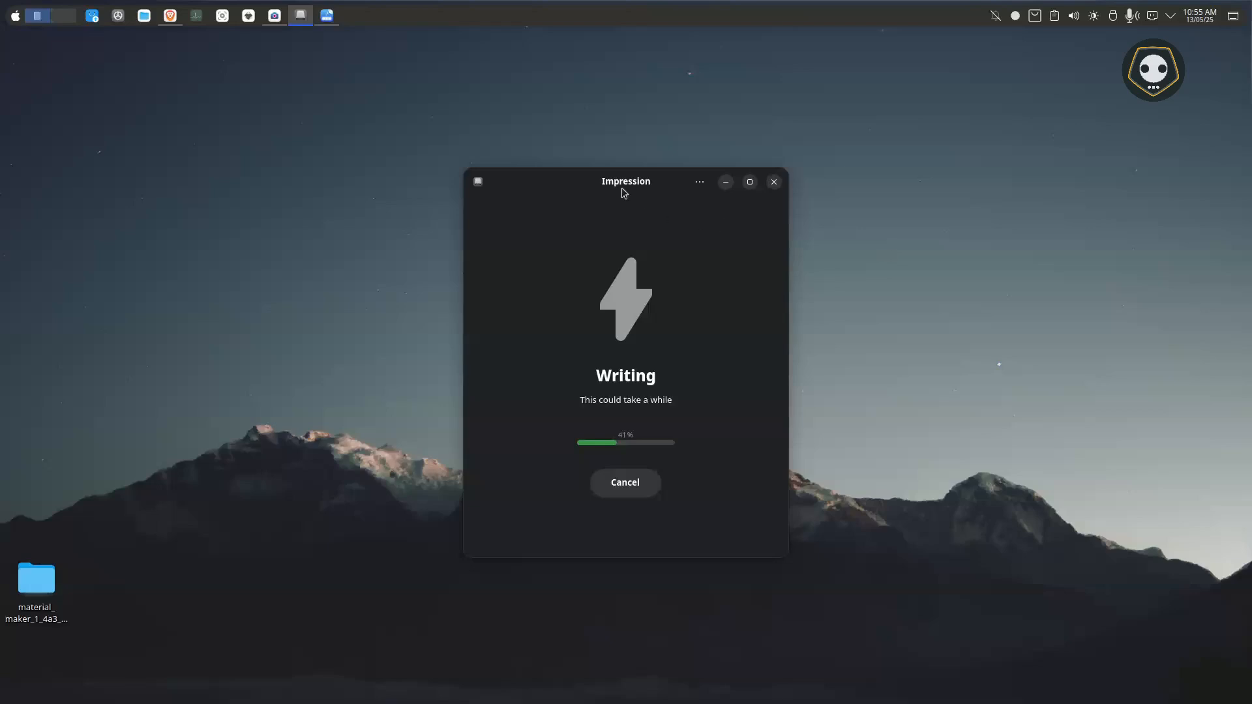
- Move the Impression window slightly upward, finish the completed image write, and close Impression
left_click_drag(623, 187, 627, 151)
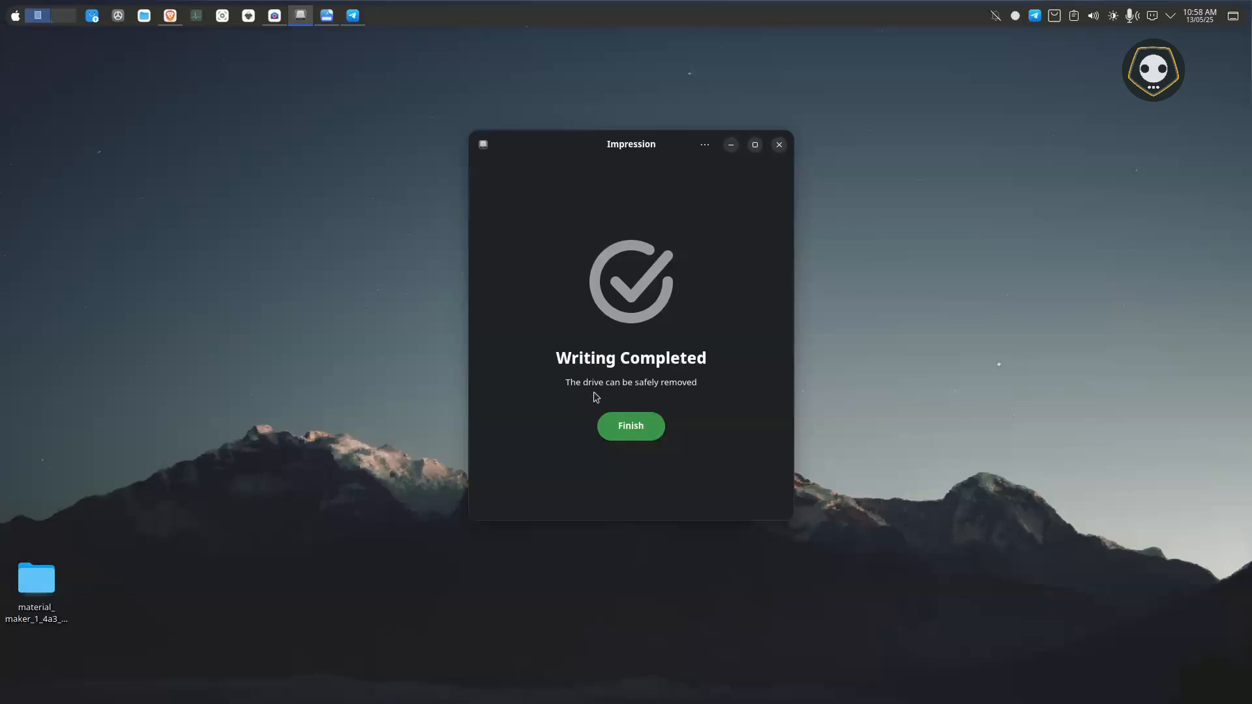
left_click(633, 432)
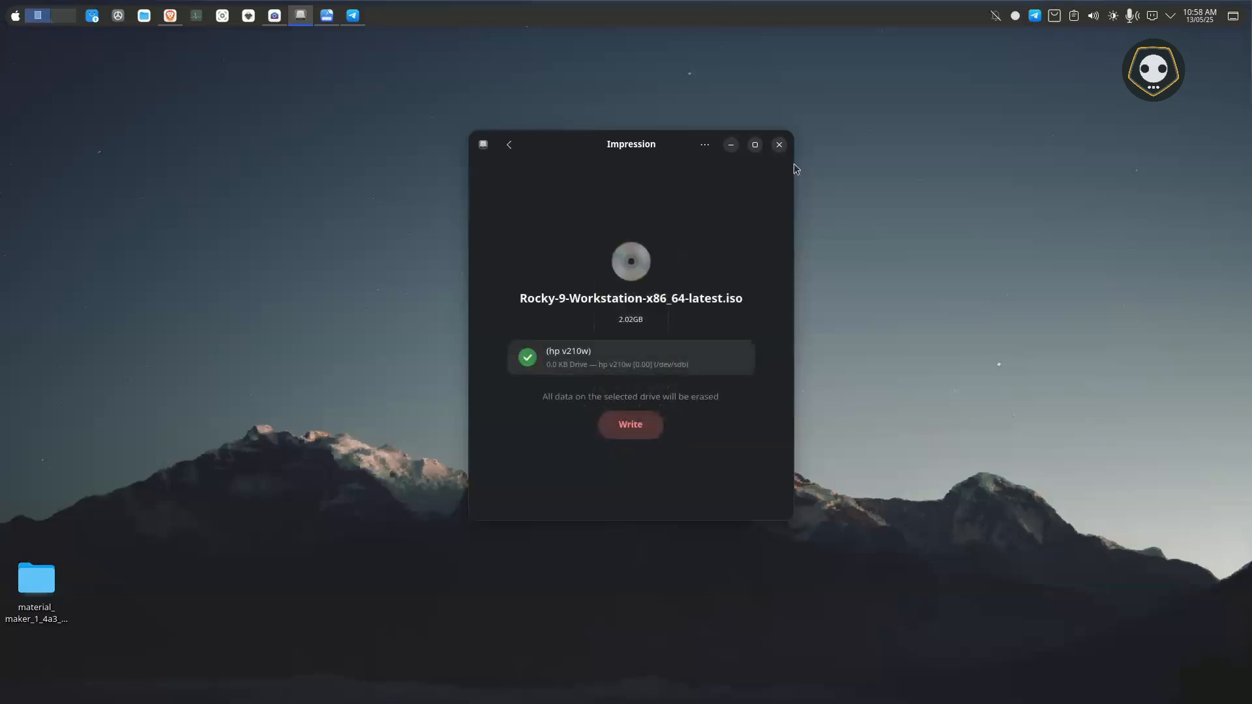
left_click(779, 144)
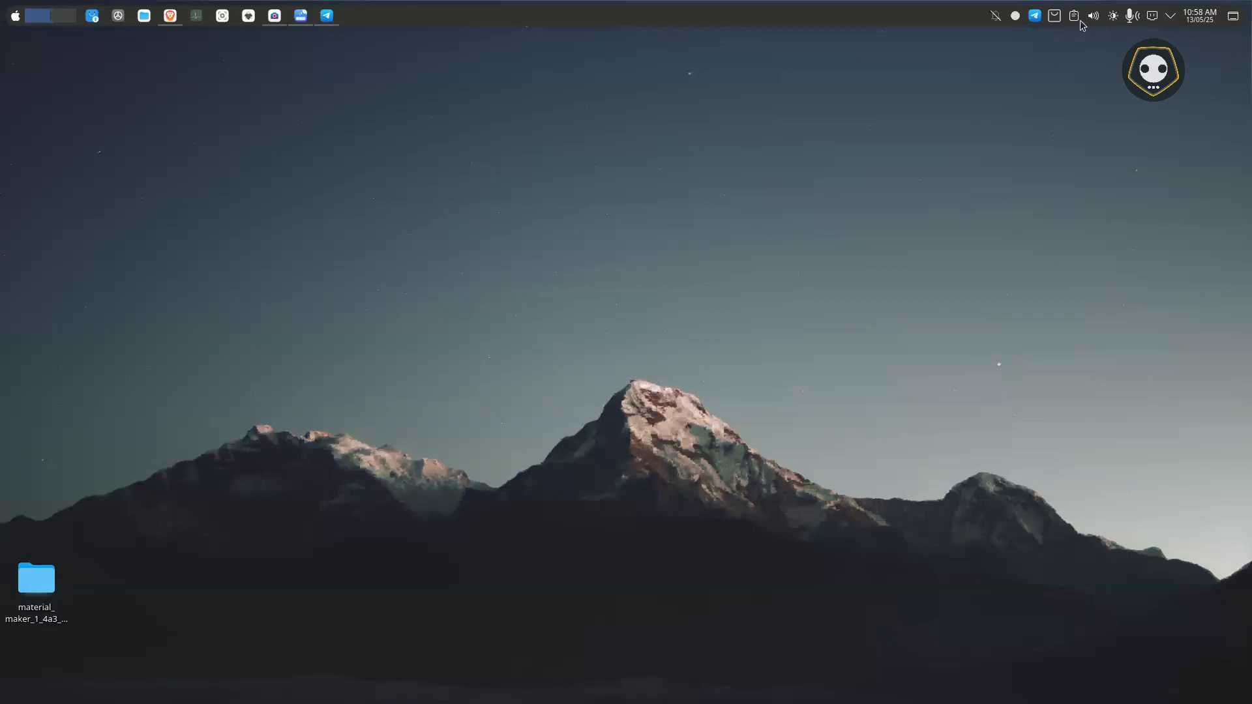
- Check Disks & Devices in the system tray for attached removable drives, and close the popup
left_click(1171, 15)
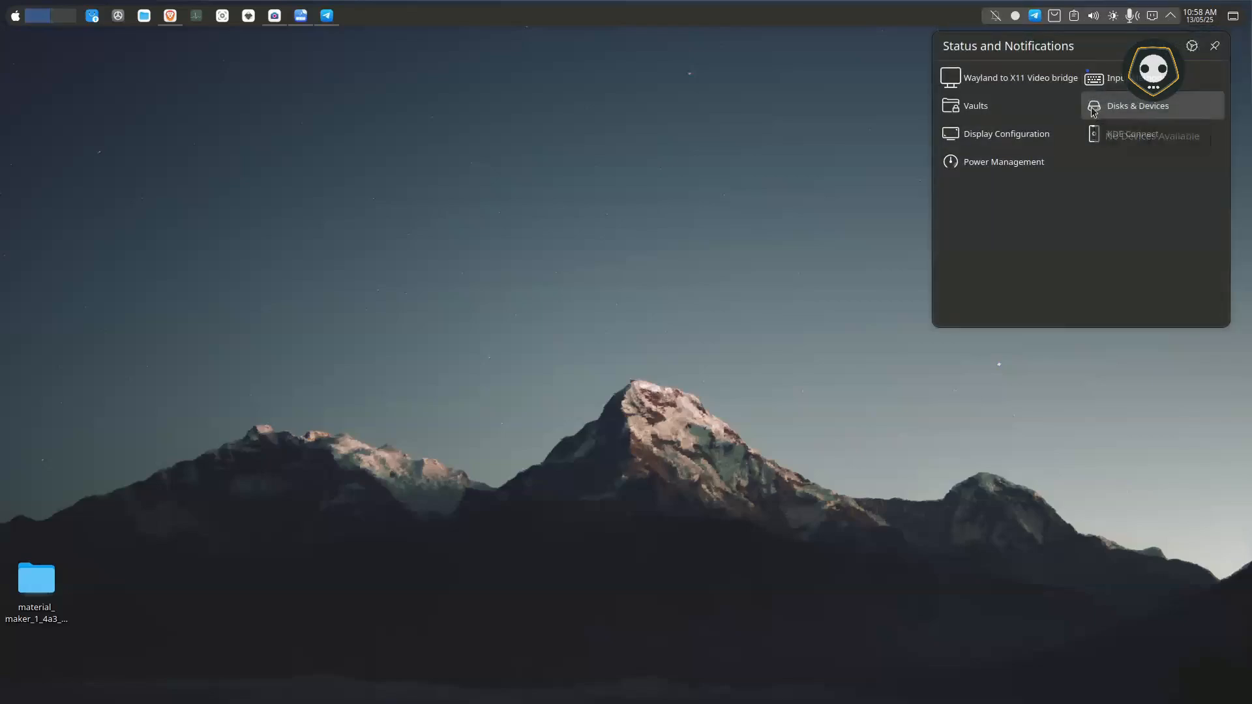
left_click(1094, 110)
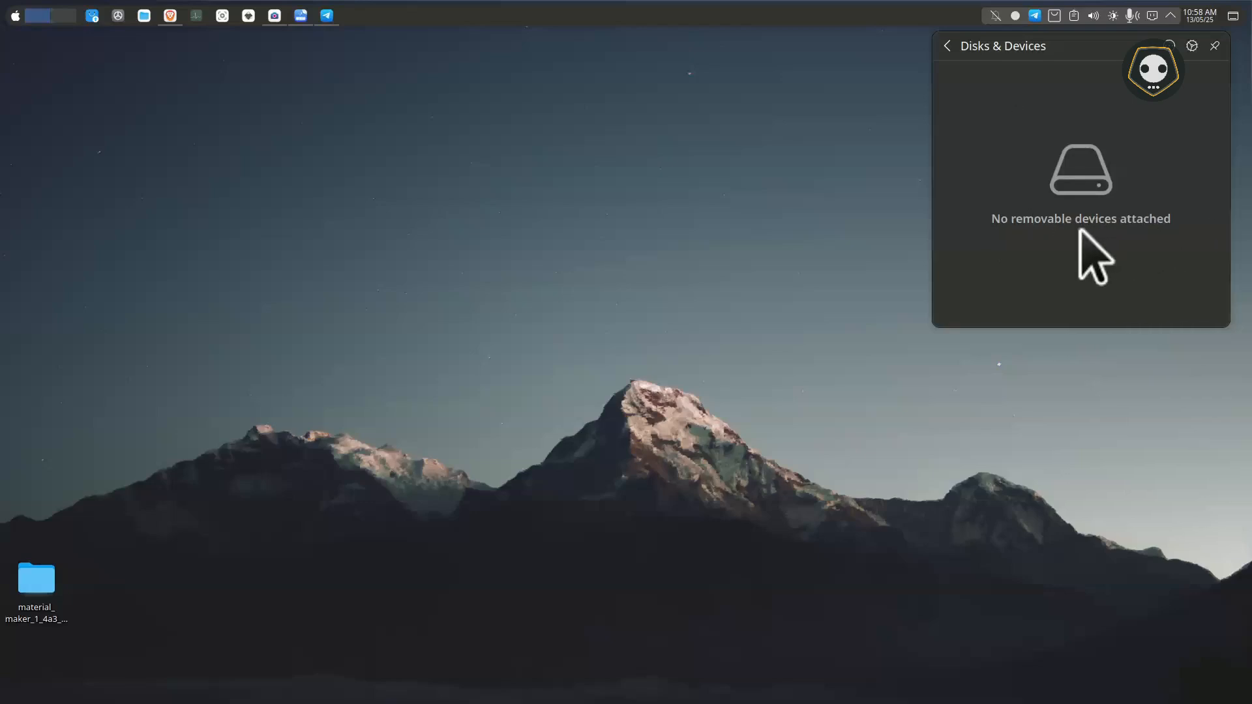
left_click(664, 154)
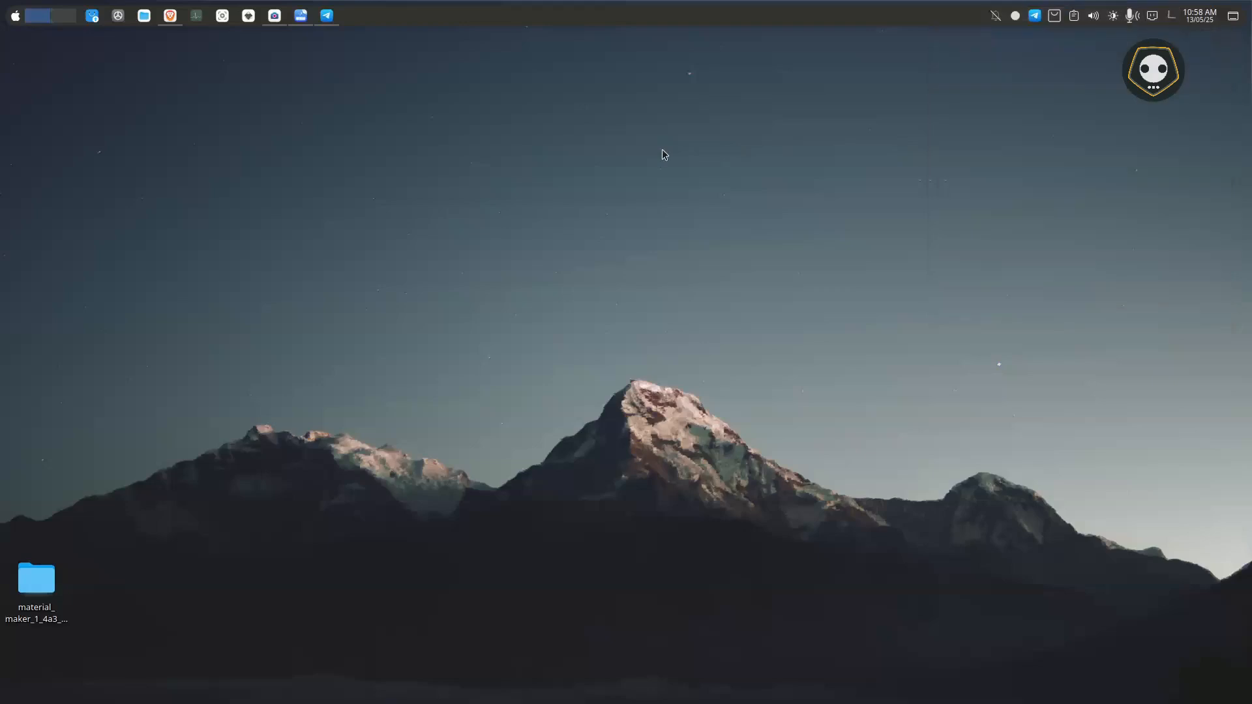